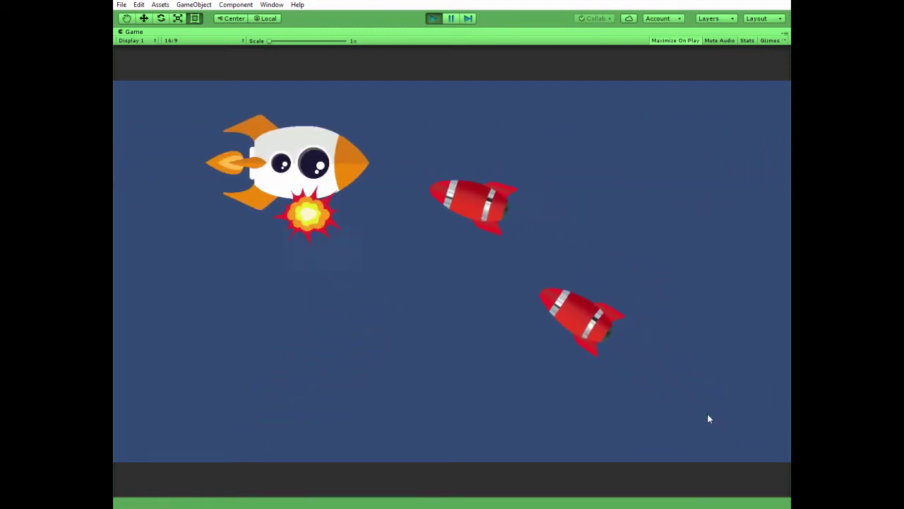
- Spawn missiles at the lower left and right of the running game, then stop Play mode
left_click(205, 395)
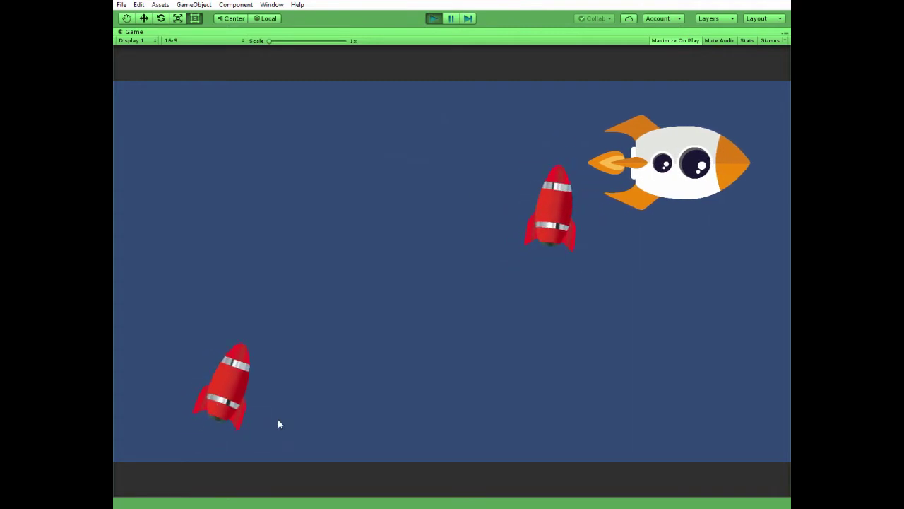
left_click(599, 393)
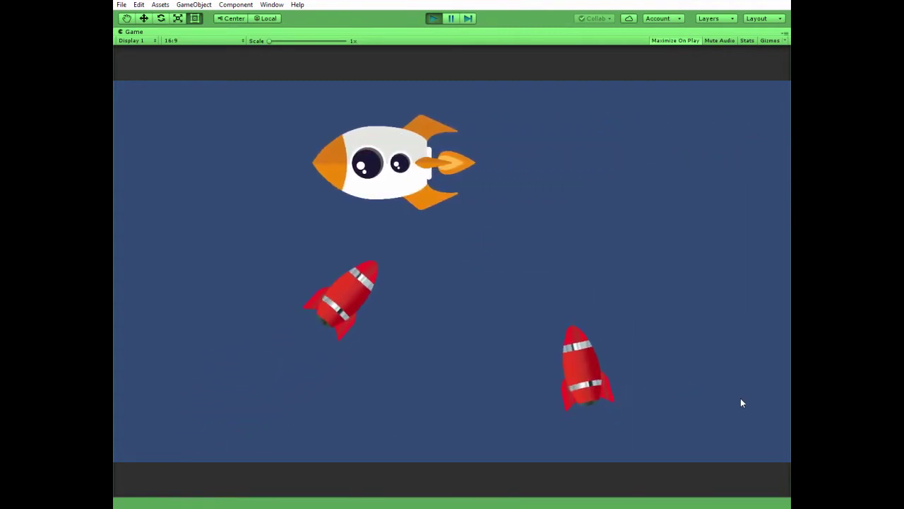
key("ctrl+p")
- Place the rocket sprite in the scene with a Rigidbody 2D, Gravity Scale 0, Continuous collision
left_click(530, 104)
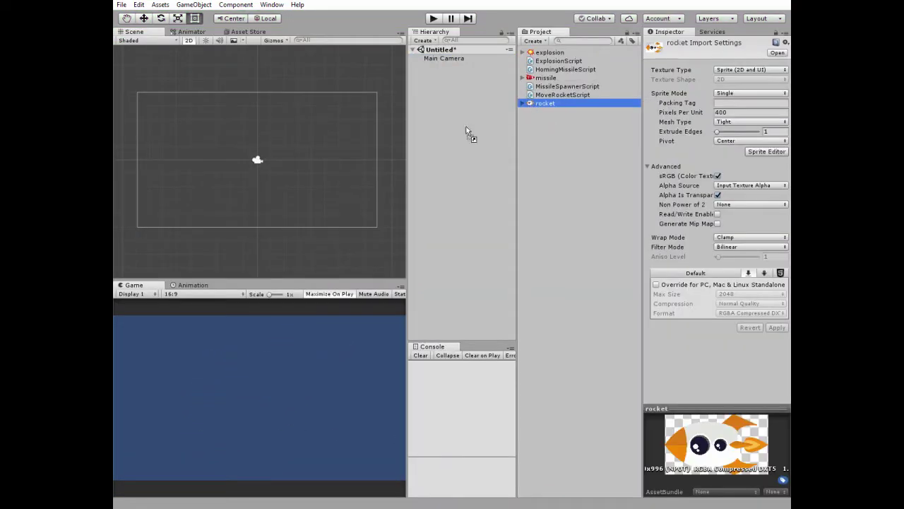
left_click_drag(466, 130, 340, 122)
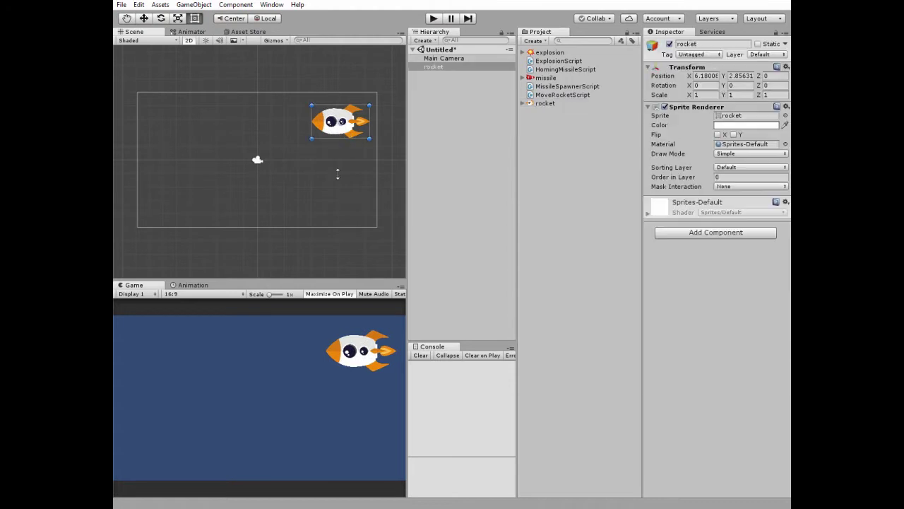
left_click(700, 235)
left_click(692, 307)
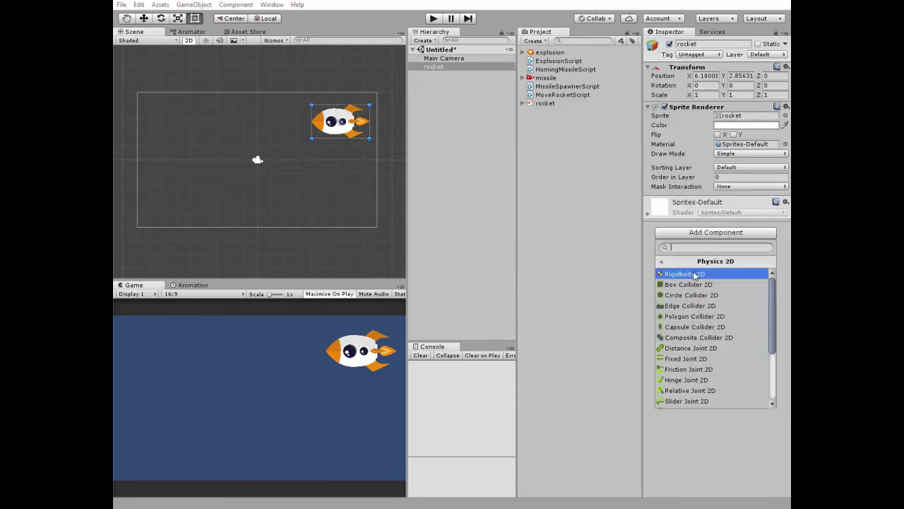
left_click(693, 274)
left_click(718, 274)
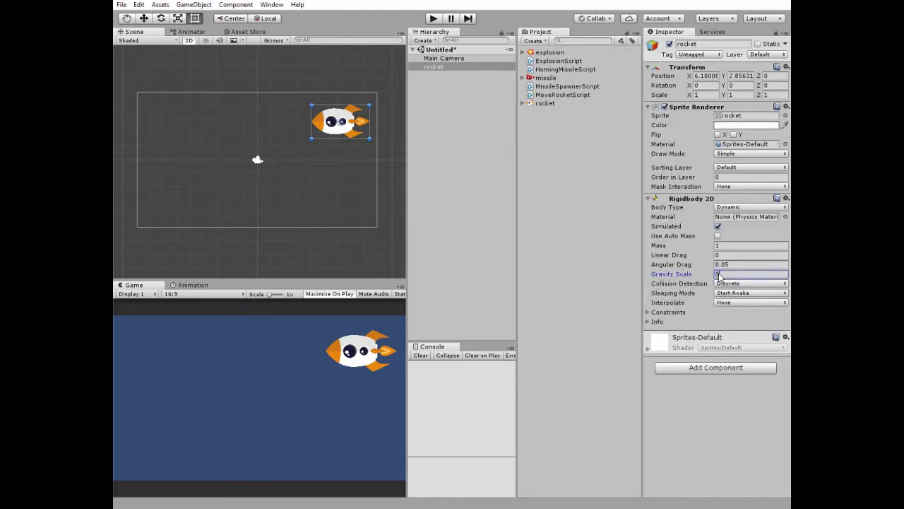
type("0")
left_click(731, 283)
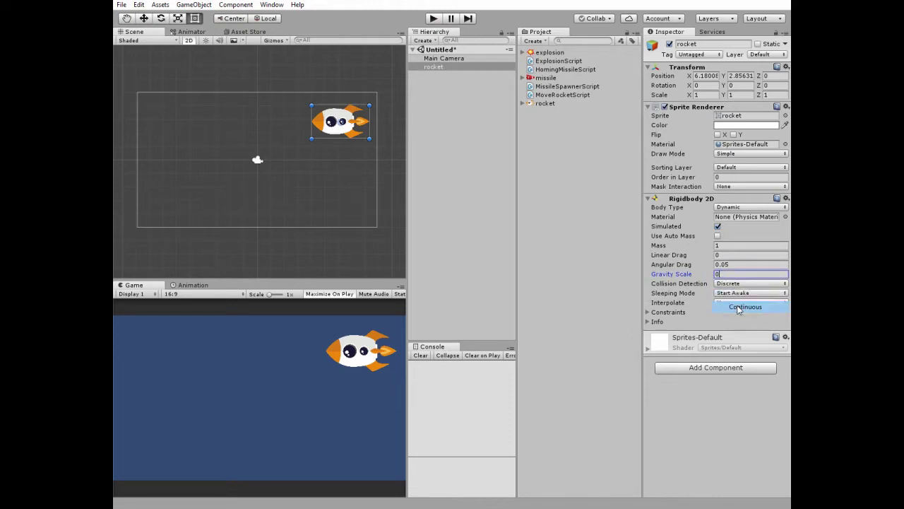
left_click(738, 308)
- Add a Box Collider 2D to the rocket
left_click(713, 370)
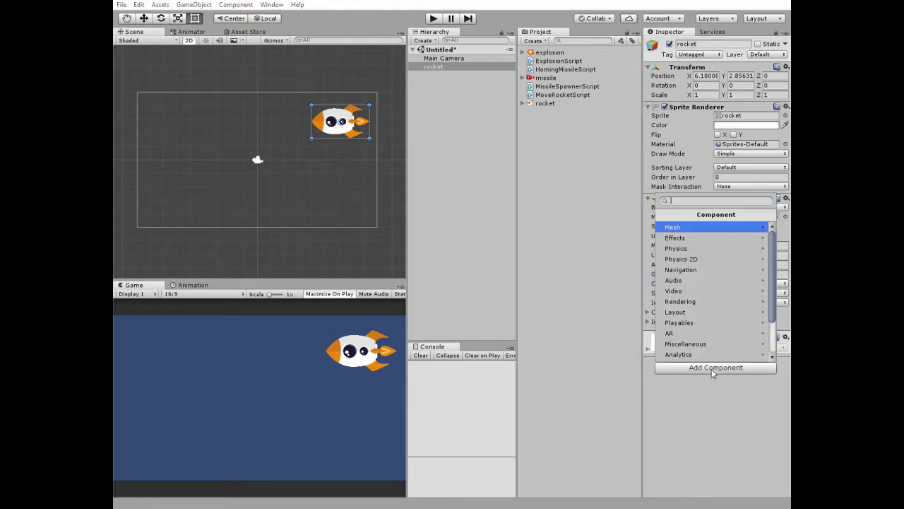
left_click(683, 260)
left_click(680, 240)
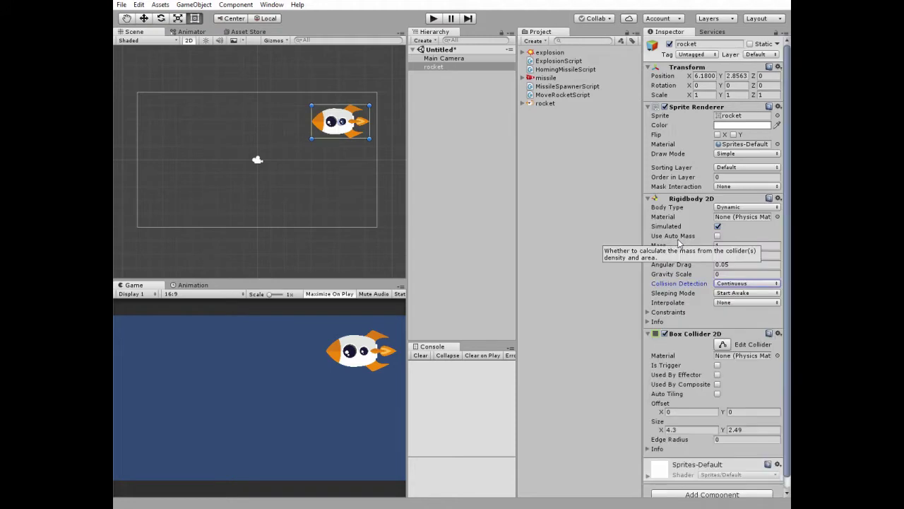
- Trim the rocket's collider edges to its body, then open MoveRocketScript
left_click(722, 344)
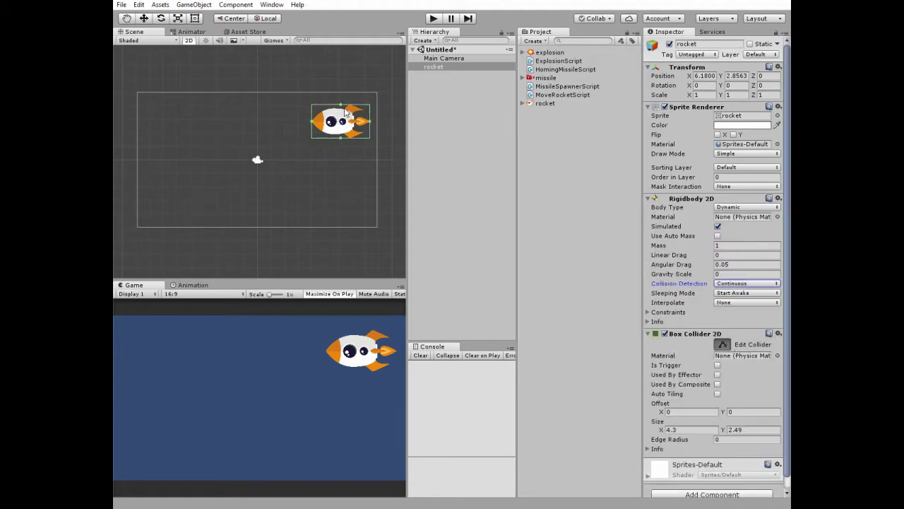
key("f")
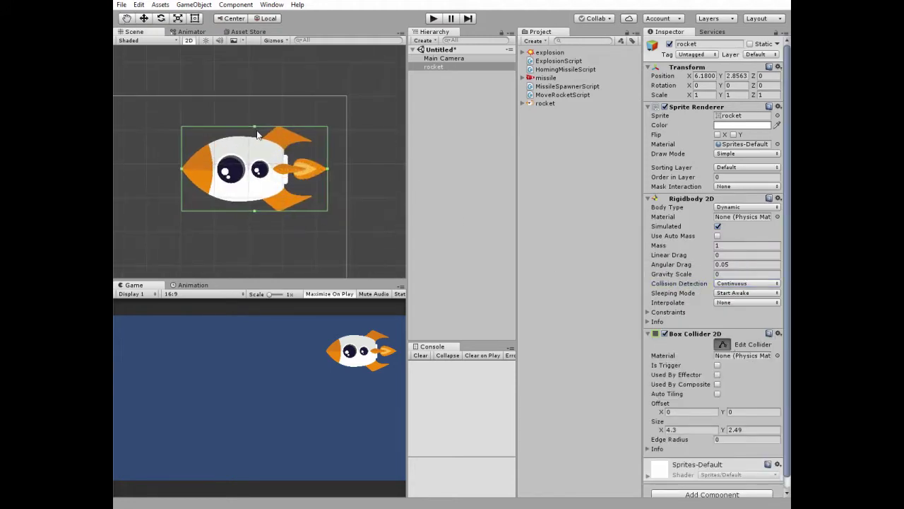
left_click_drag(254, 127, 254, 152)
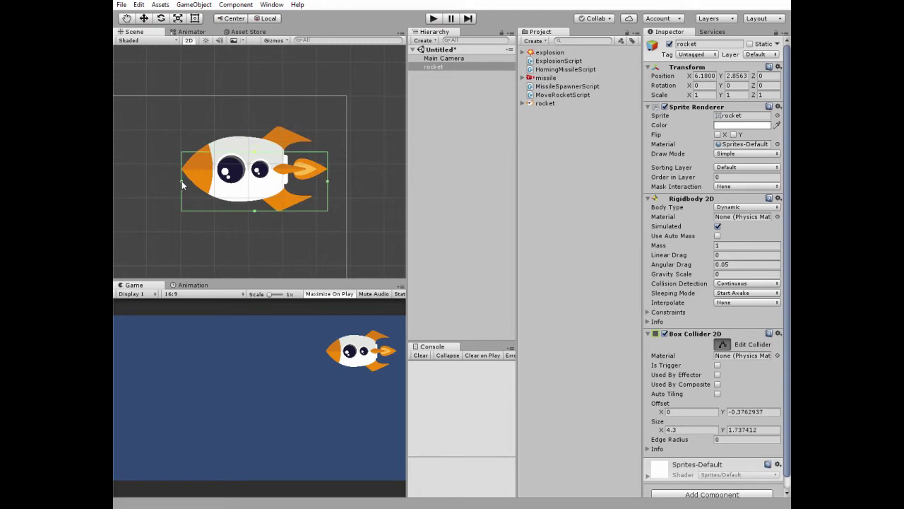
left_click_drag(182, 180, 214, 187)
left_click_drag(271, 212, 272, 186)
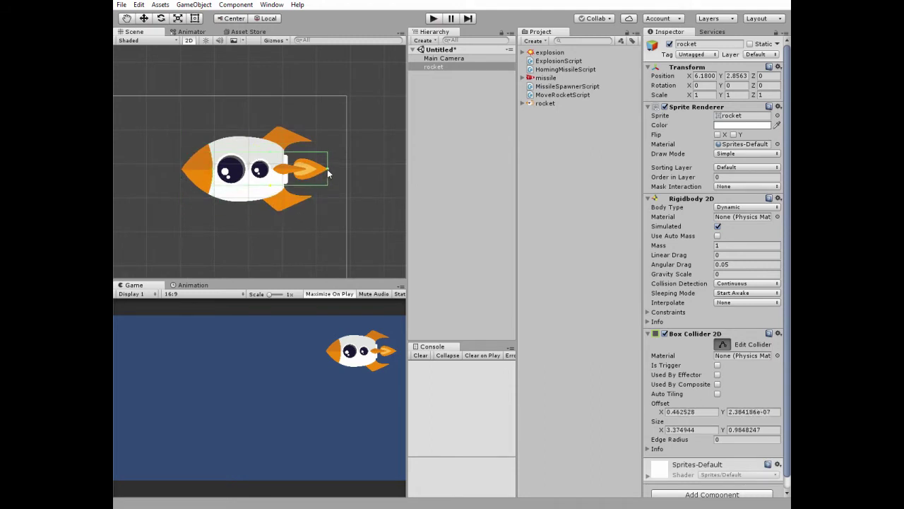
left_click_drag(327, 169, 286, 170)
scroll(304, 183, "down", 5)
middle_click_drag(224, 189, 316, 140)
left_click(722, 344)
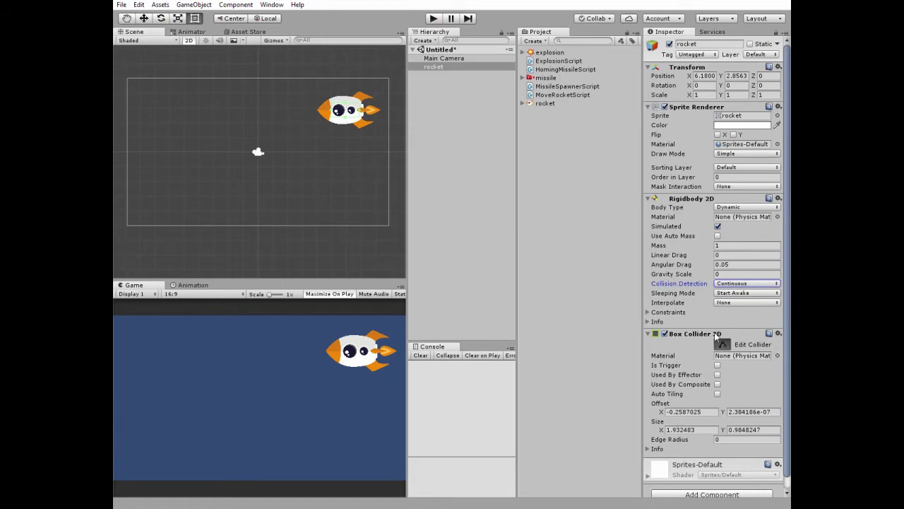
left_click(440, 66)
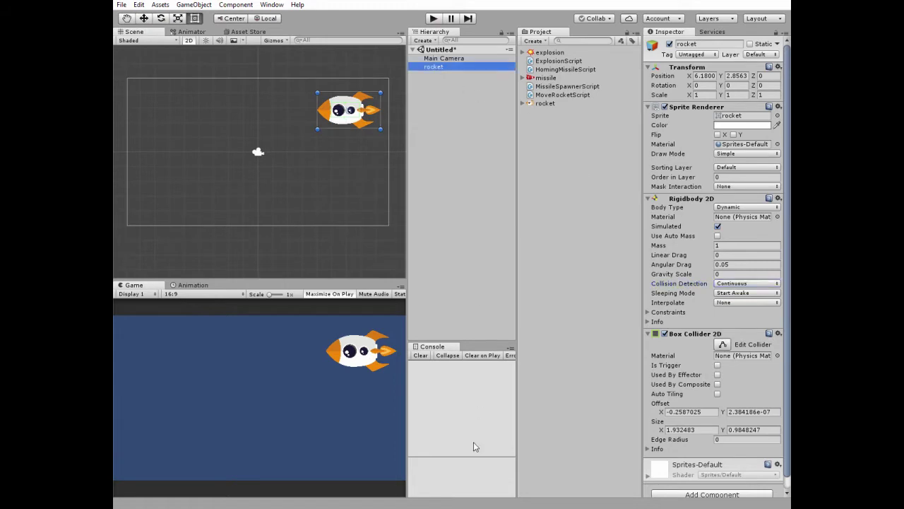
double_click(558, 94)
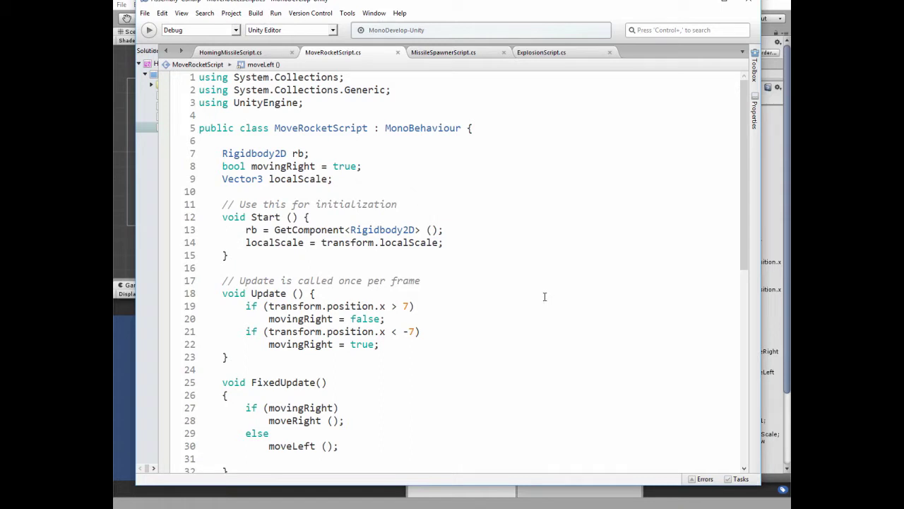
- Read through the MoveRocketScript code in MonoDevelop and close the editor
scroll(544, 296, "down", 5)
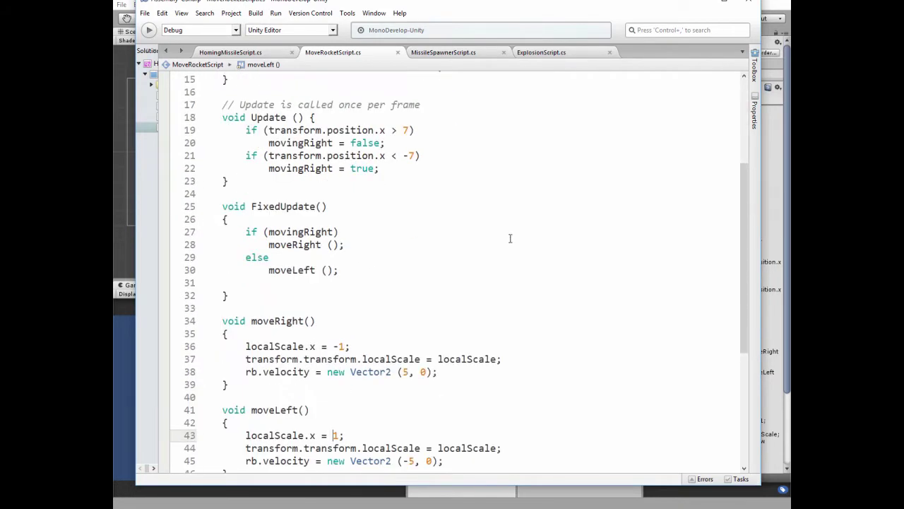
scroll(510, 238, "down", 3)
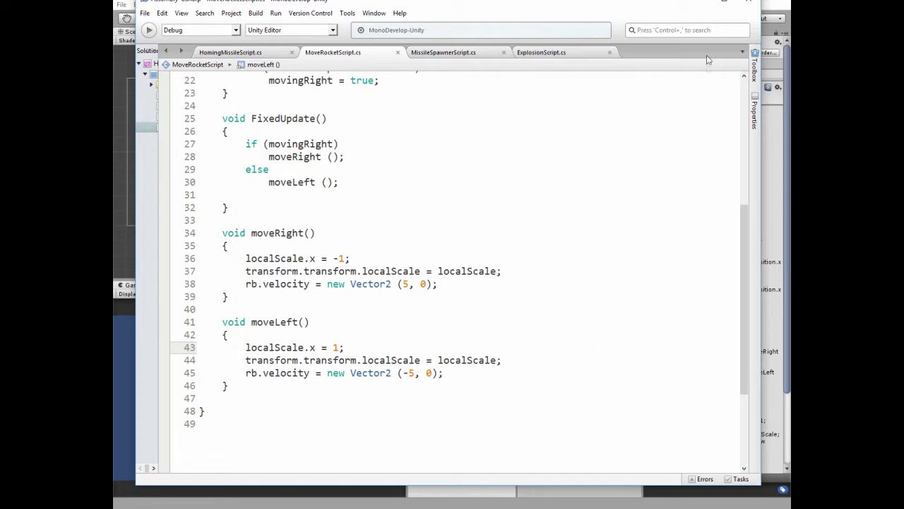
left_click(722, 2)
- Attach MoveRocketScript to the rocket and place the missile sprite in the scene
left_click_drag(526, 97, 435, 66)
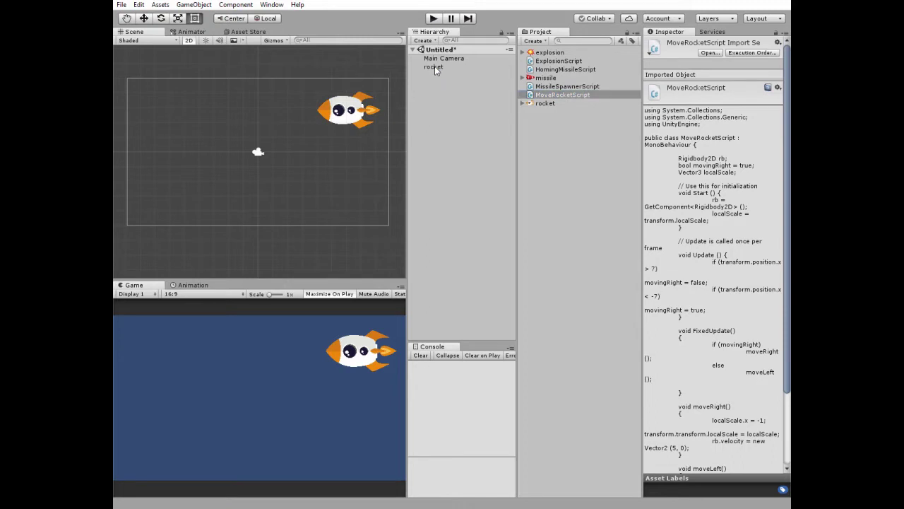
left_click(531, 79)
left_click_drag(531, 79, 273, 206)
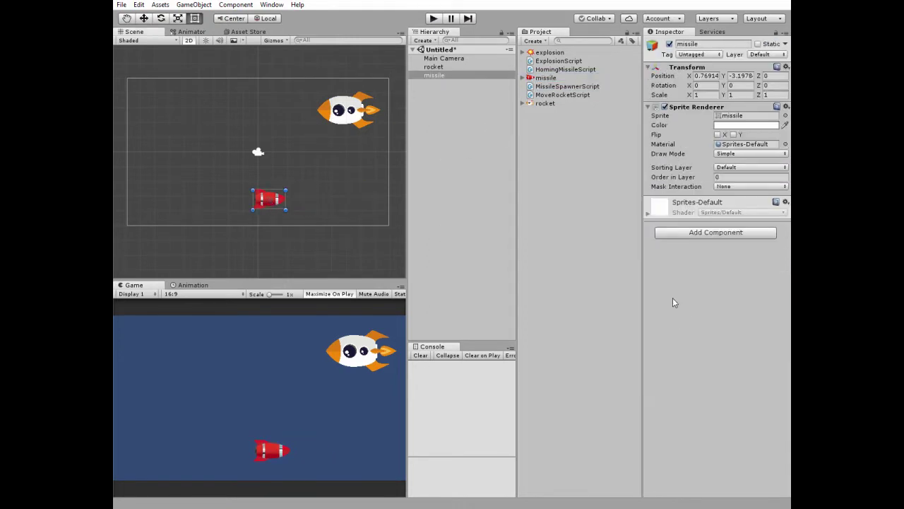
- Give the missile a Rigidbody 2D with Gravity Scale 0 and Continuous collision detection
left_click(702, 234)
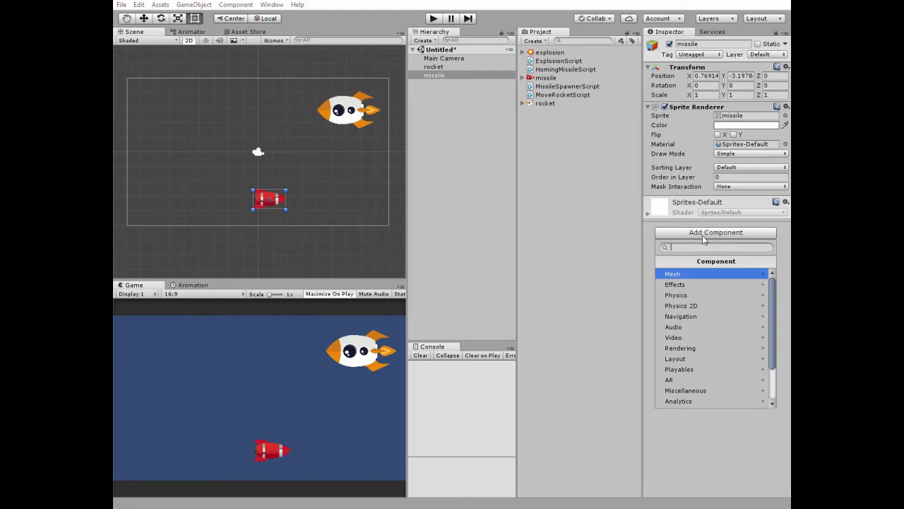
left_click(695, 305)
left_click(692, 273)
left_click(727, 274)
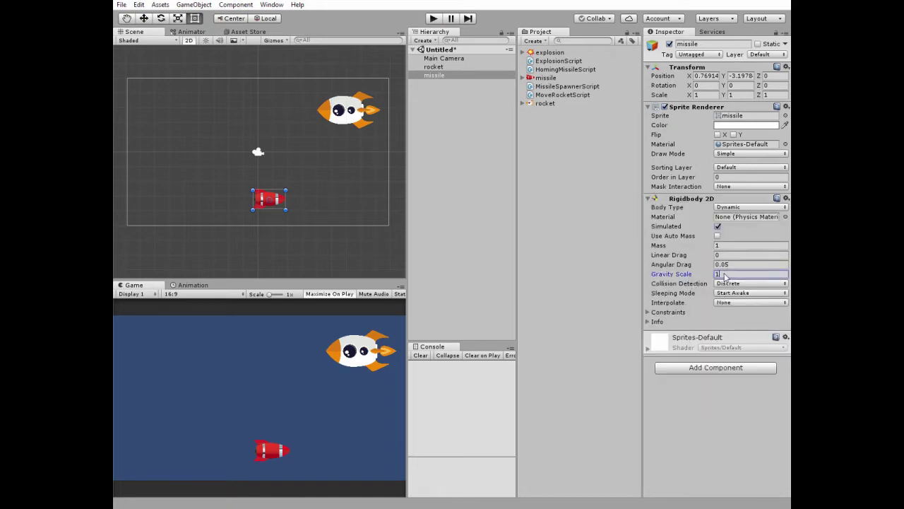
type("0")
left_click(732, 283)
left_click(732, 306)
- Add a Box Collider 2D to the missile and make it a trigger
left_click(717, 368)
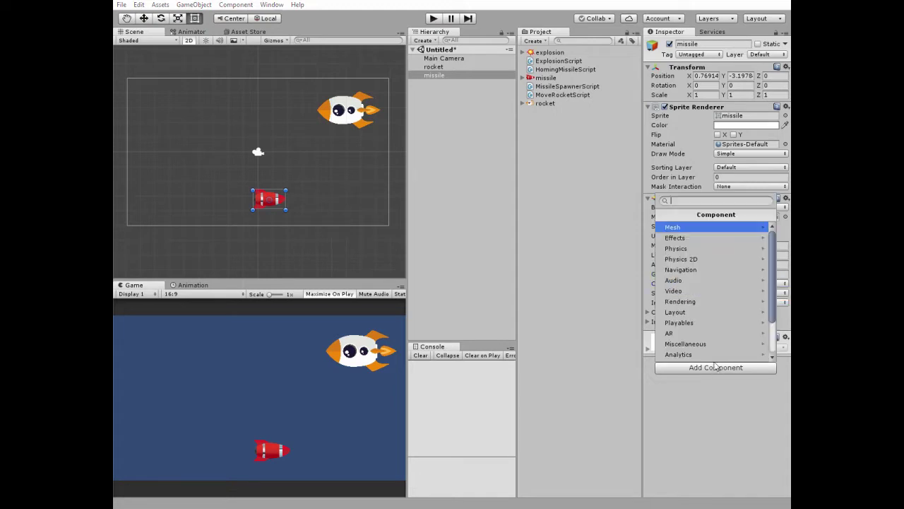
left_click(695, 260)
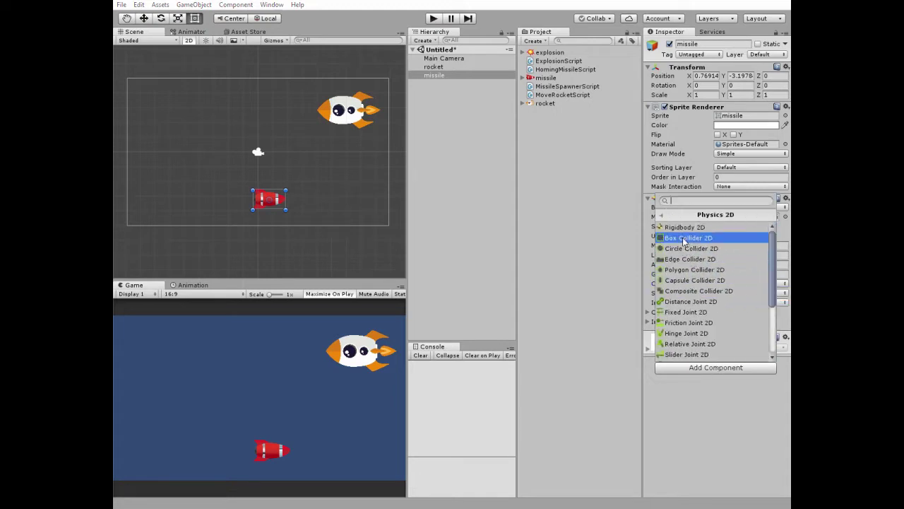
left_click(682, 237)
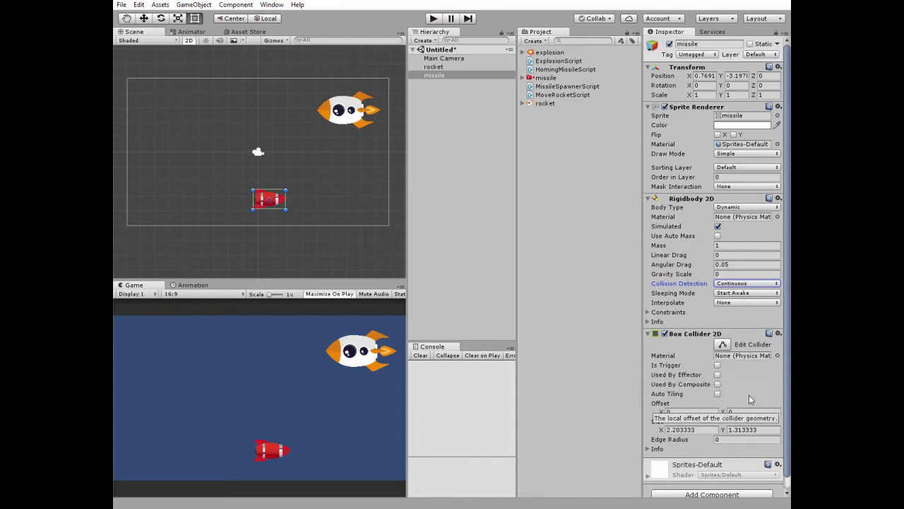
left_click(717, 367)
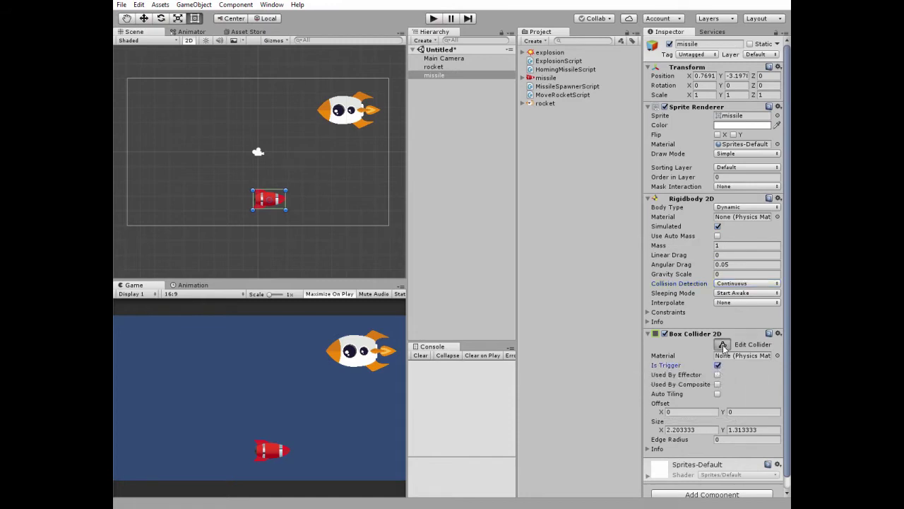
- Trim the missile's collider to its body, about 1.70 × 0.86
left_click(722, 344)
scroll(279, 204, "up", 3)
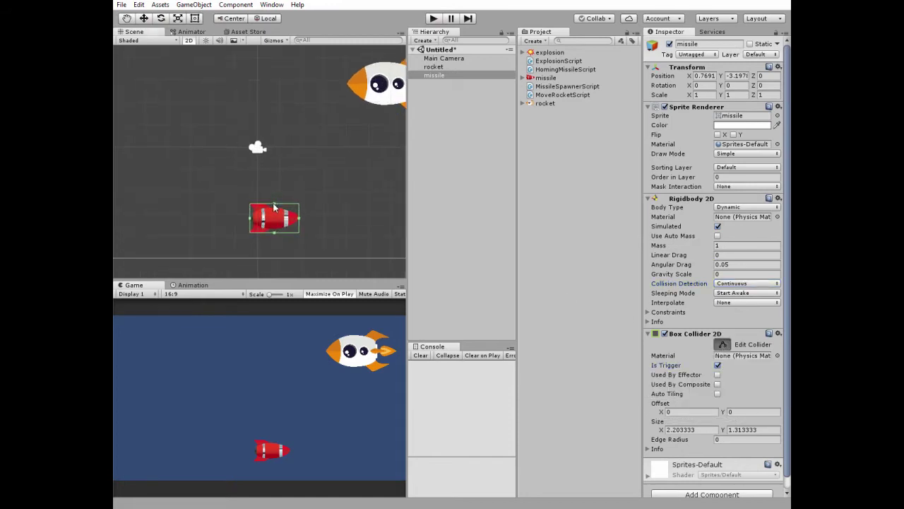
left_click_drag(274, 205, 265, 224)
left_click(724, 346)
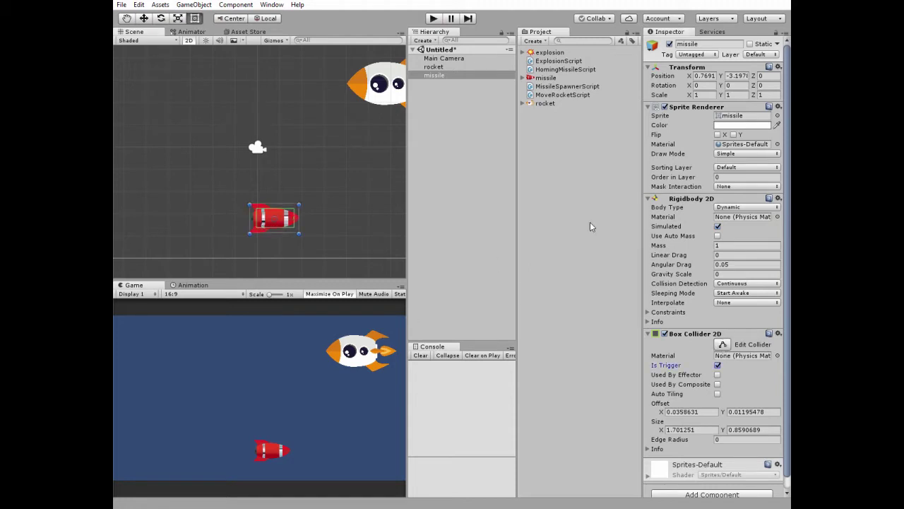
left_click(433, 74)
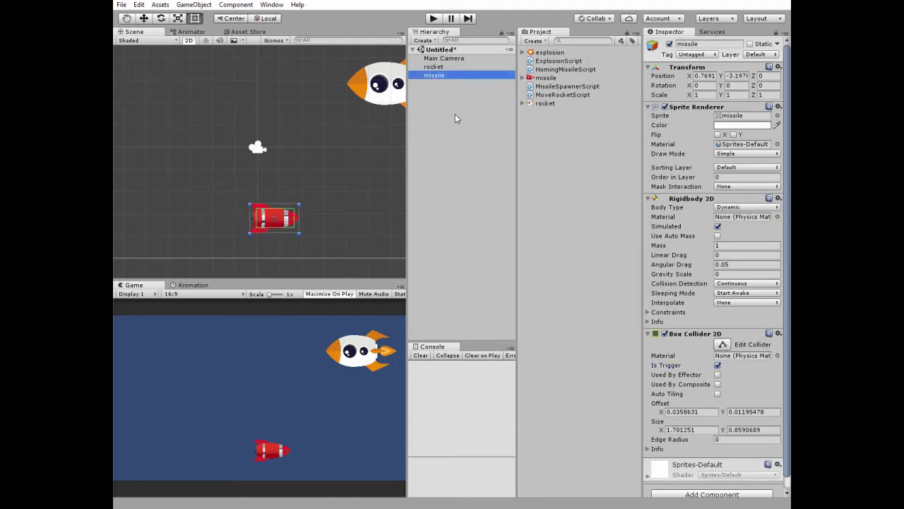
- Open HomingMissileScript in MonoDevelop and scroll down to its OnTriggerEnter2D method
double_click(558, 69)
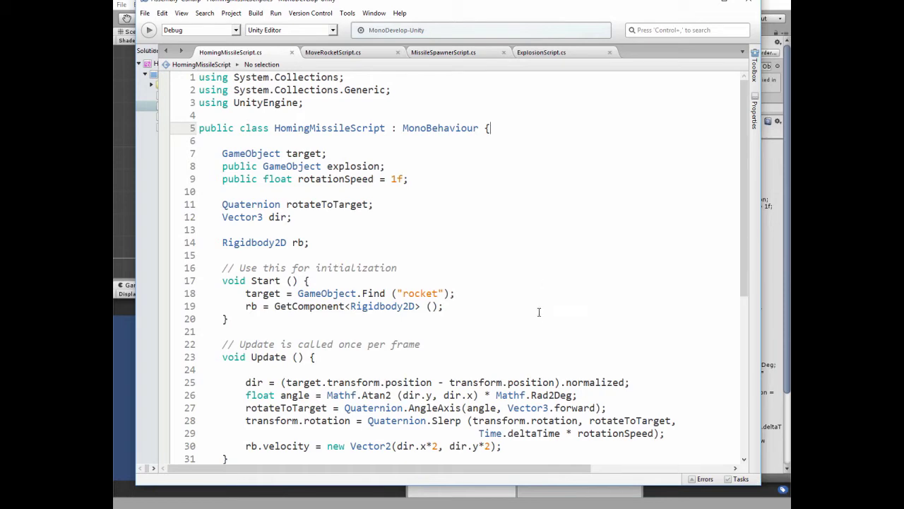
scroll(541, 301, "down", 5)
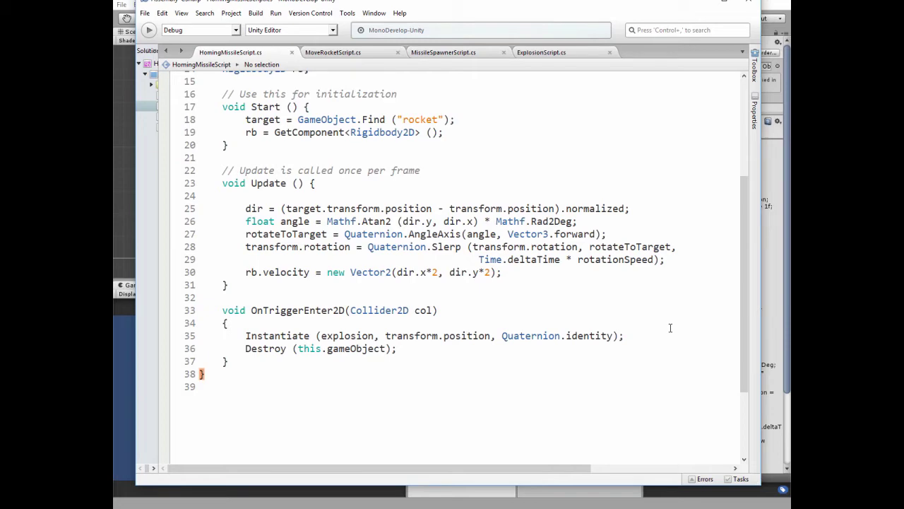
- Back in Unity, attach HomingMissileScript to the missile, keeping Rotation Speed 1
key("alt+Tab")
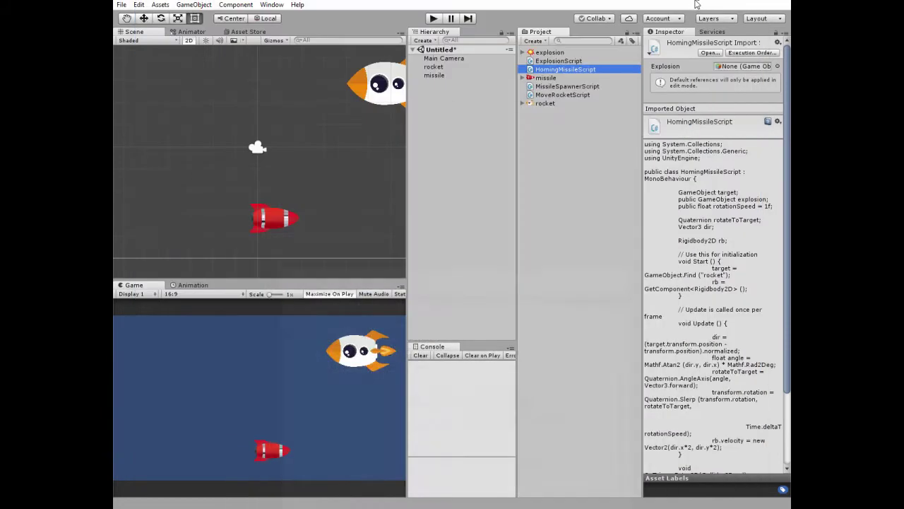
left_click_drag(537, 72, 434, 75)
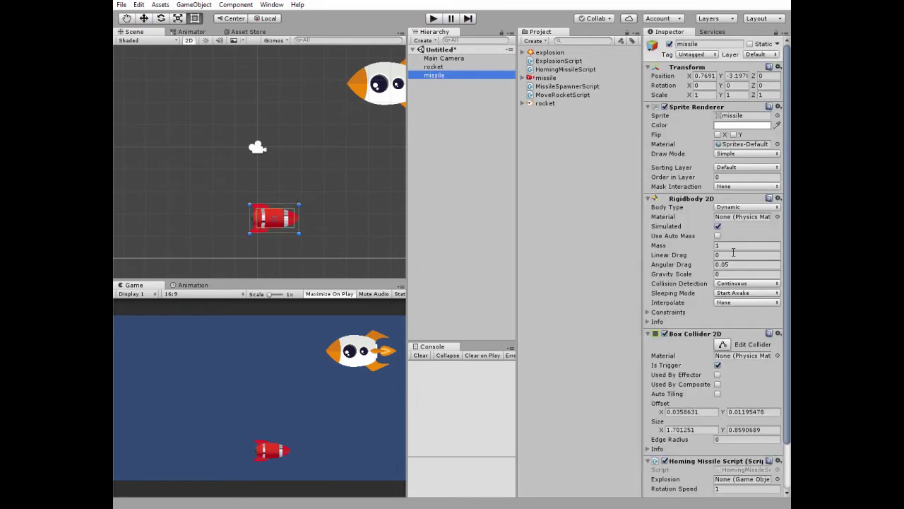
scroll(720, 274, "down", 2)
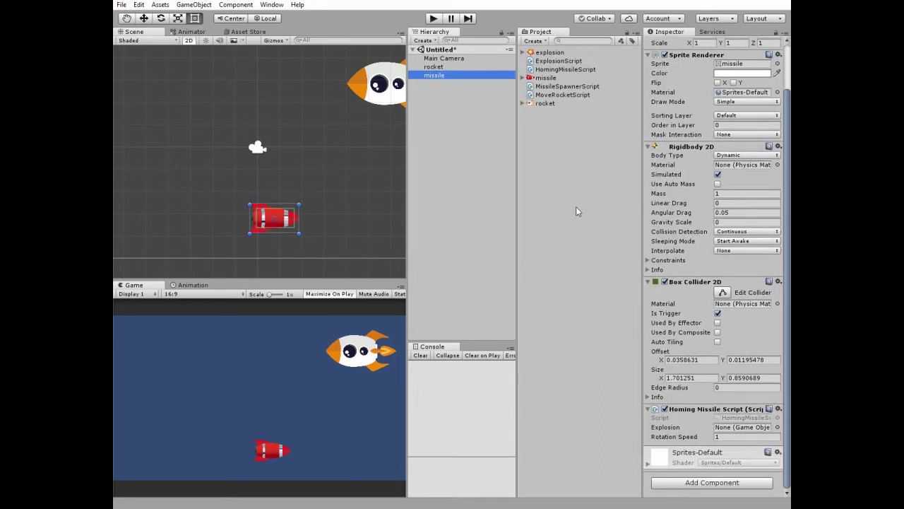
left_click(531, 55)
- Place an explosion in the scene and create a New Animation clip for it in record mode
left_click_drag(532, 54, 195, 141)
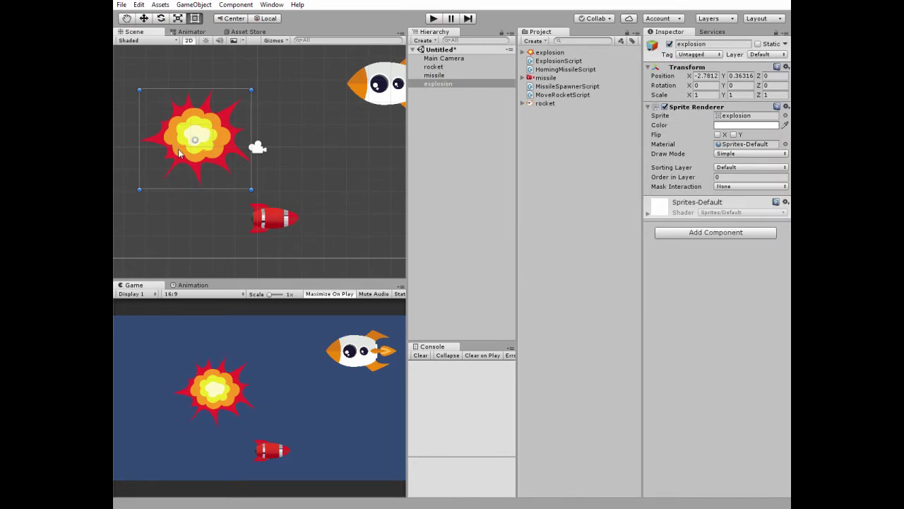
left_click(191, 287)
left_click(338, 410)
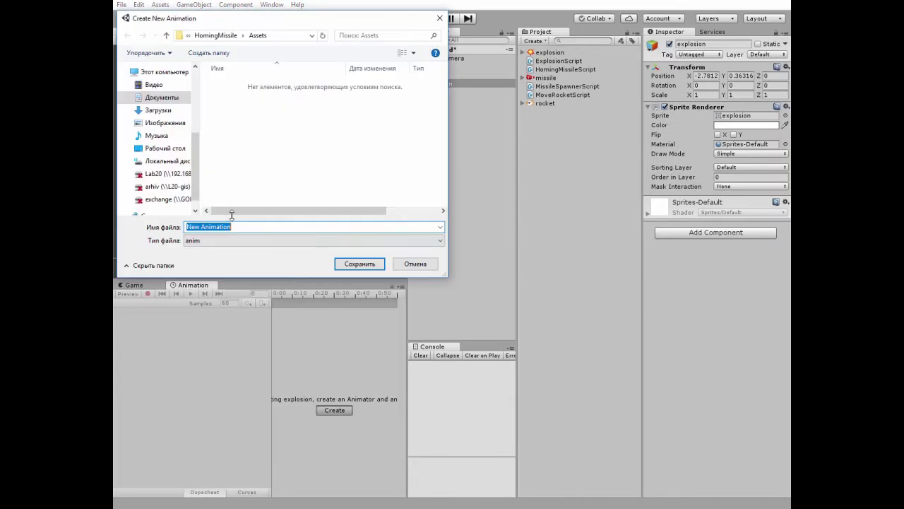
left_click(360, 264)
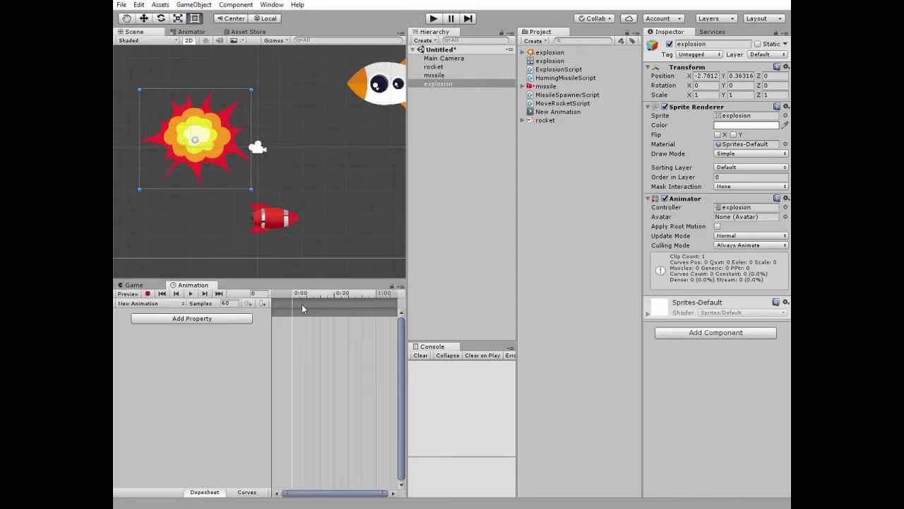
left_click(147, 294)
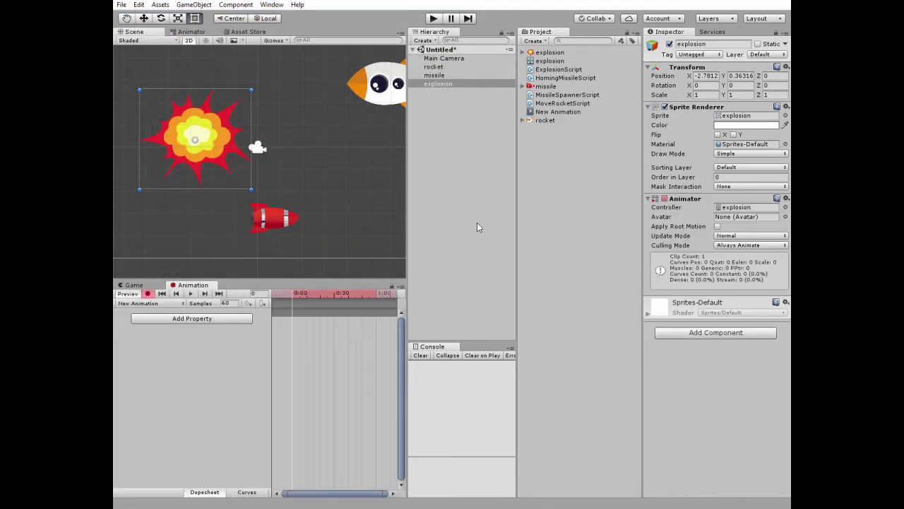
- Keyframe the explosion's scale at 0.1 on frame 0 and 1 on frame 60
left_click(703, 94)
type("0.1")
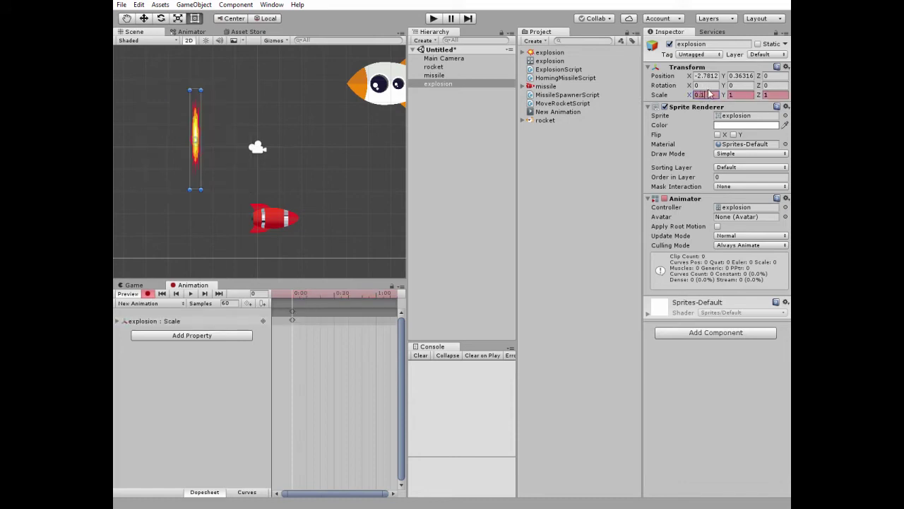
left_click(739, 95)
type("0.1")
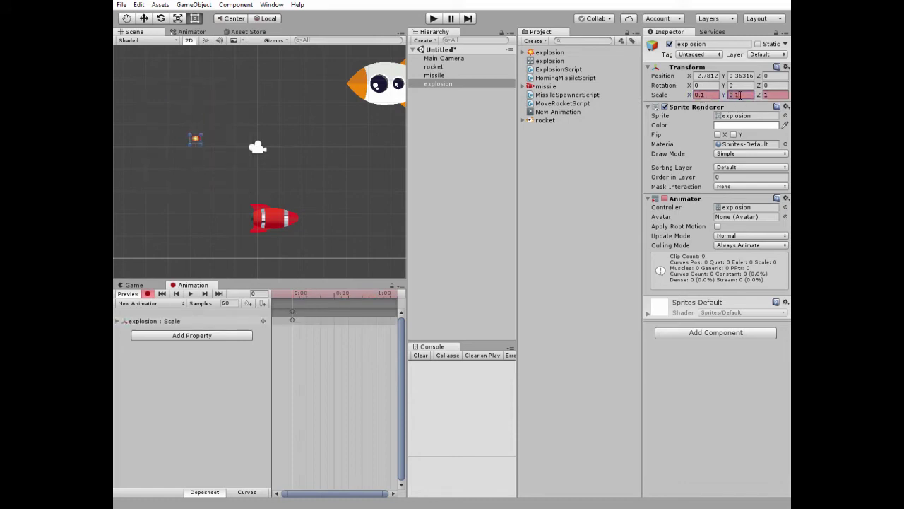
left_click(298, 291)
left_click_drag(298, 292, 376, 298)
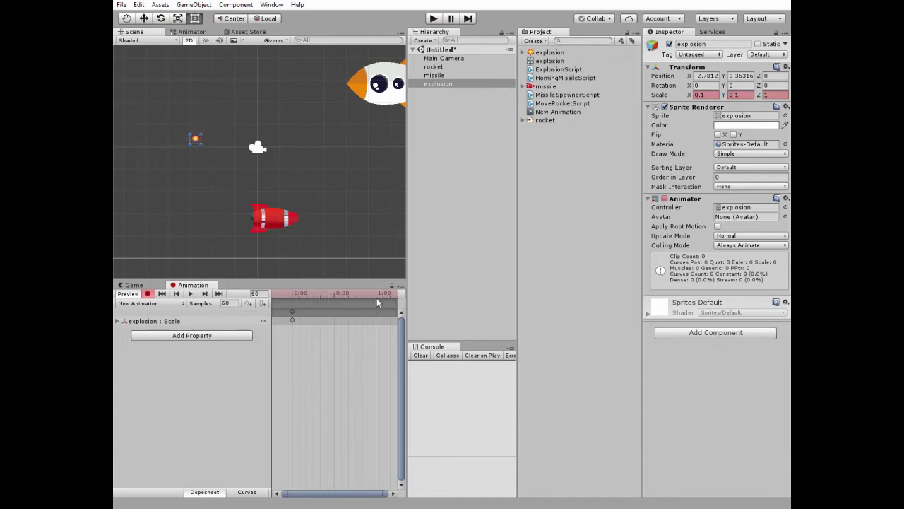
double_click(707, 95)
type("1")
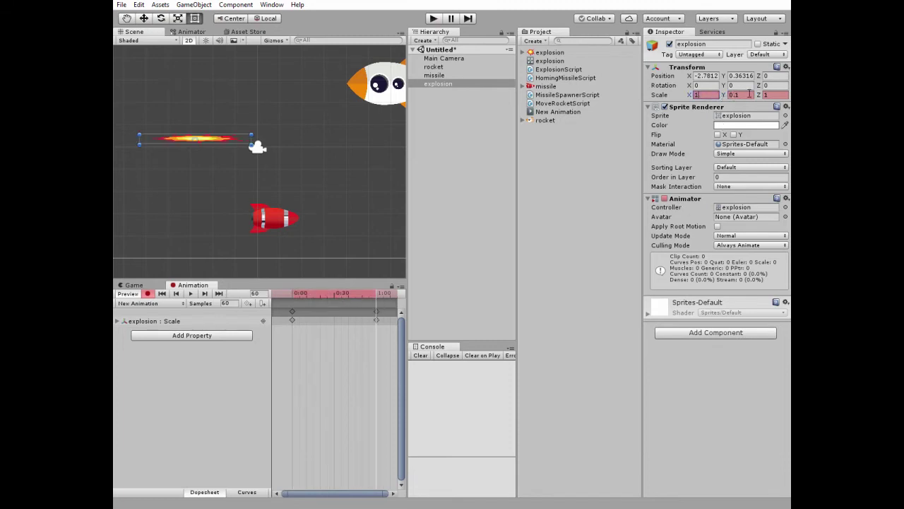
double_click(748, 95)
type("1")
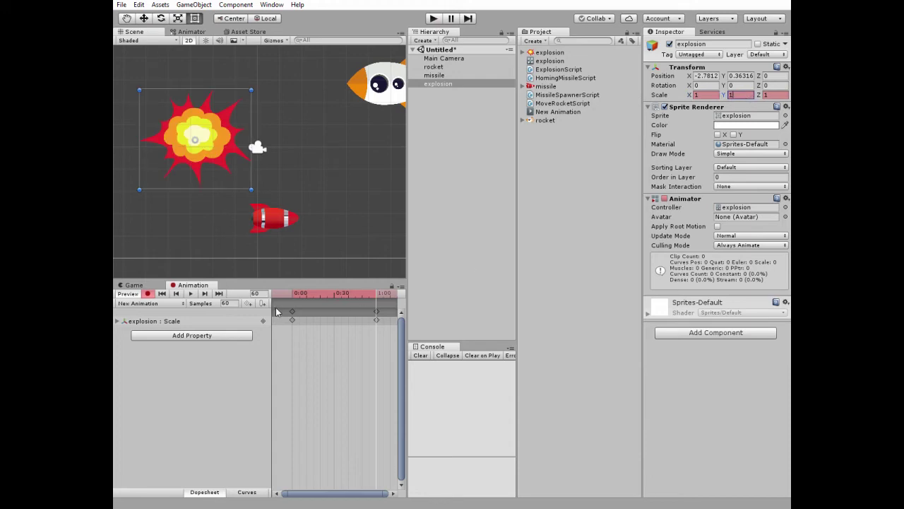
- Set the clip to 120 samples and preview the growing explosion
left_click(235, 303)
key("Return")
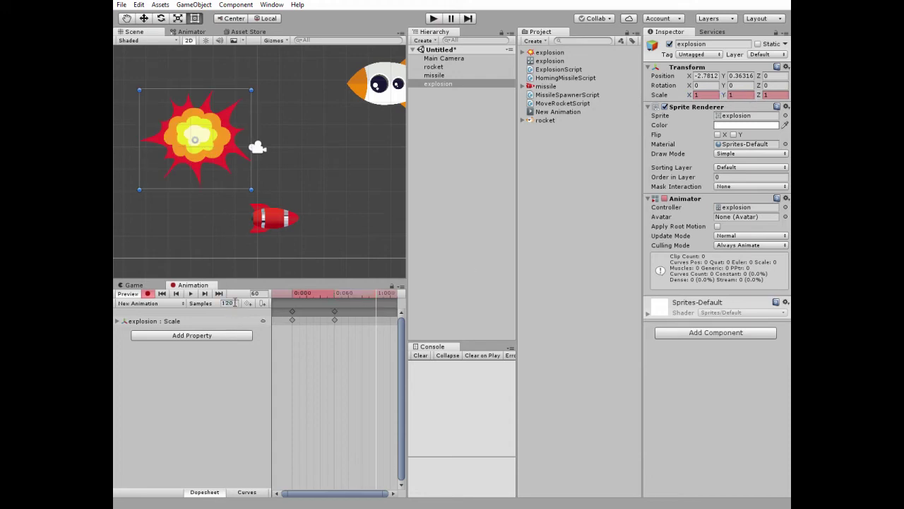
left_click(190, 293)
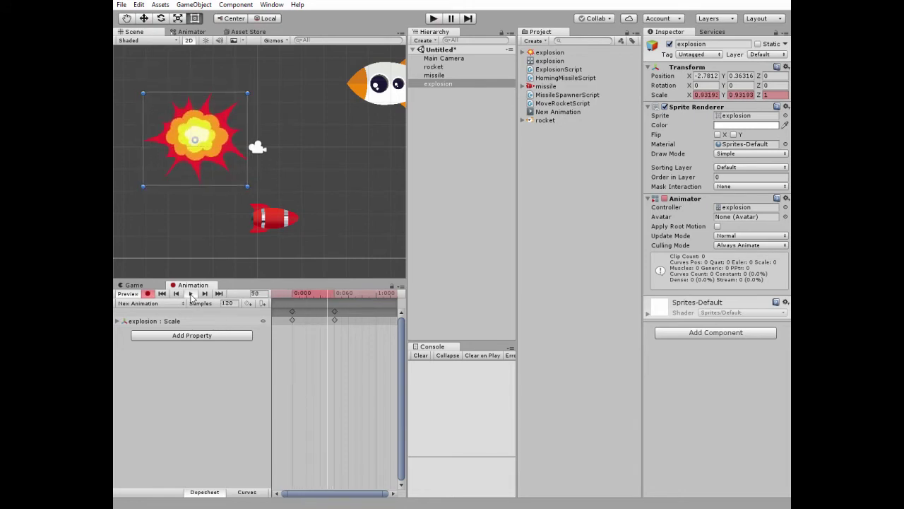
left_click(543, 113)
- Turn off Loop Time on New Animation and save the missile and explosion as prefabs
left_click(717, 77)
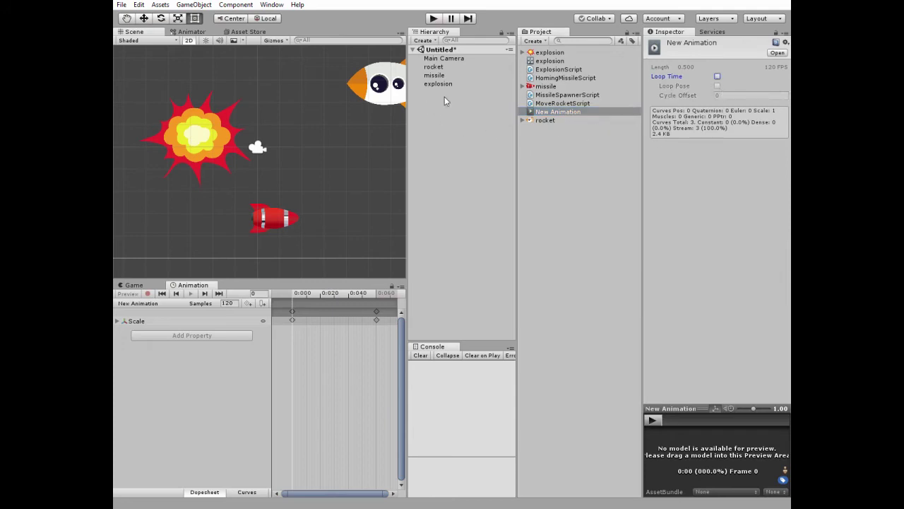
left_click(441, 75)
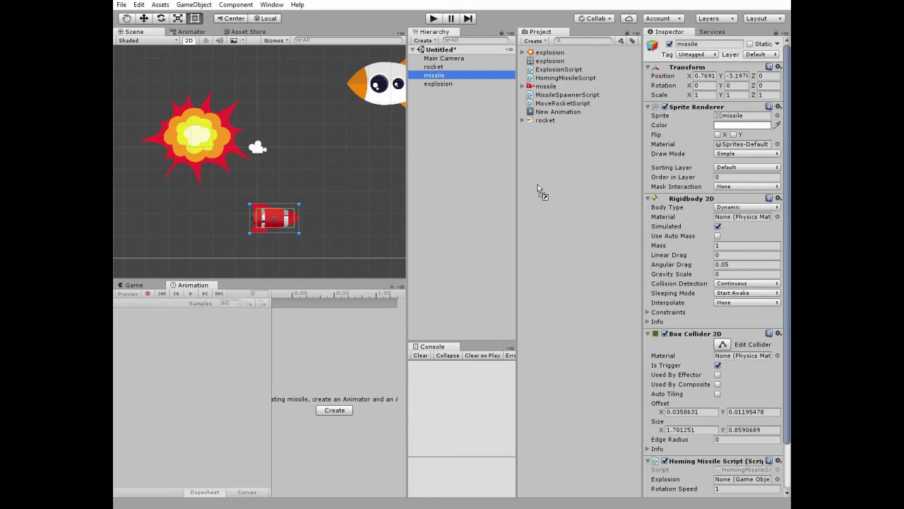
left_click_drag(537, 189, 554, 169)
left_click(436, 84)
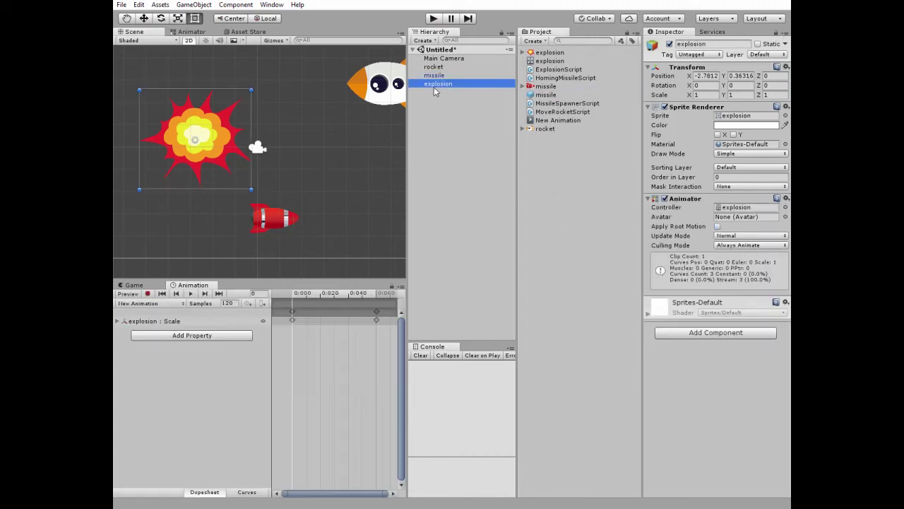
left_click_drag(434, 84, 565, 180)
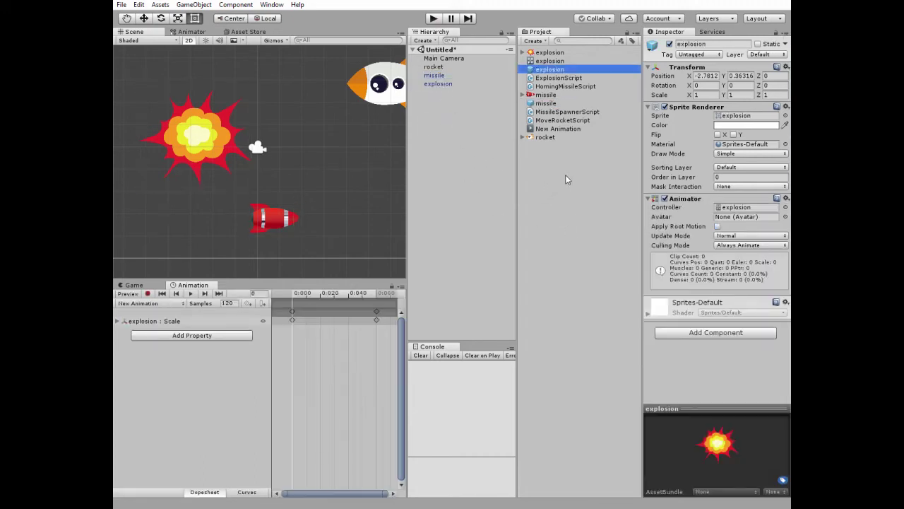
- Delete the missile and explosion objects from the scene
left_click(436, 75)
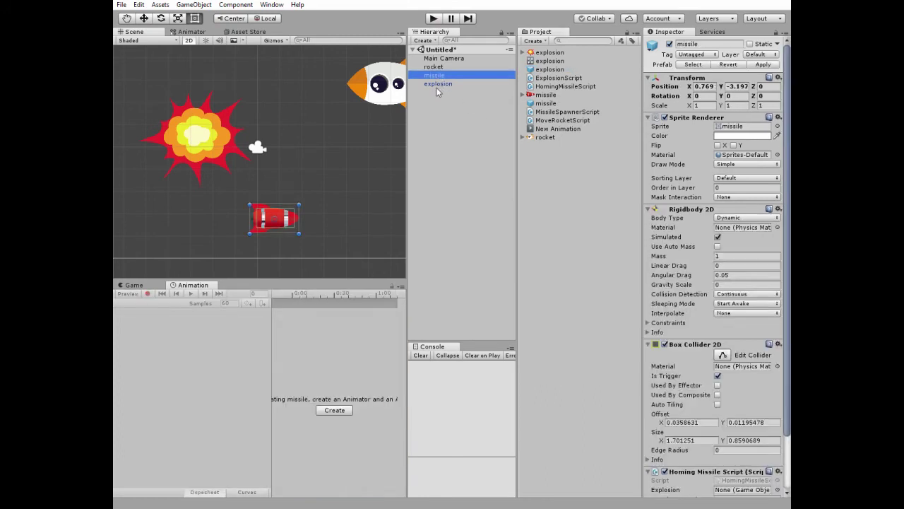
left_click(437, 83, "ctrl")
key("Delete")
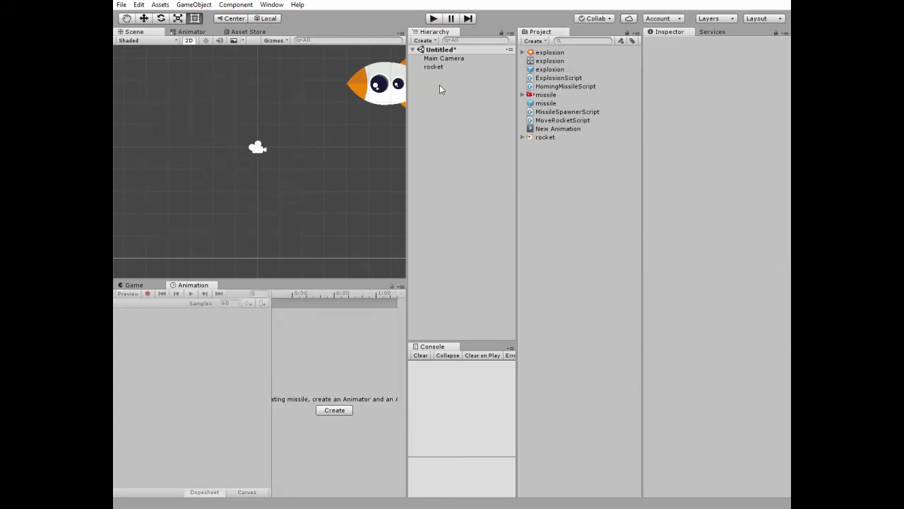
- Assign the explosion prefab to the missile prefab's Homing Missile Script
left_click(545, 103)
scroll(735, 270, "down", 3)
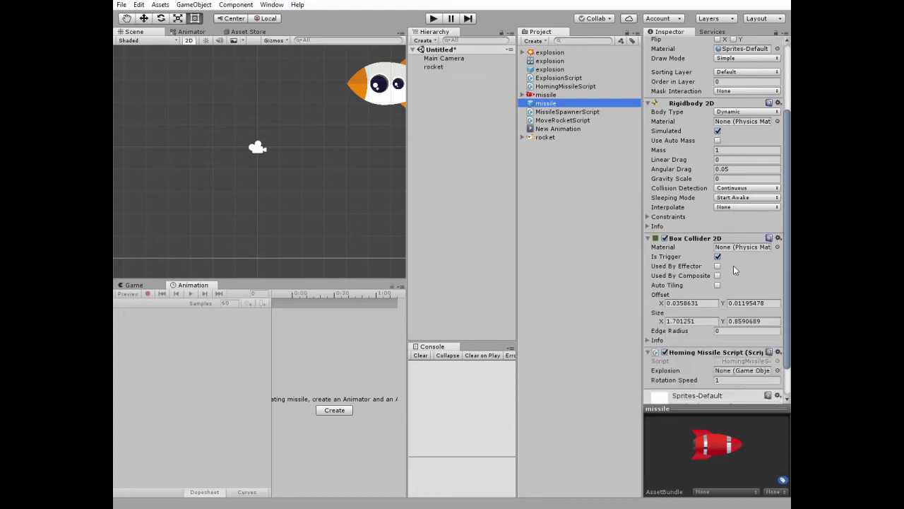
scroll(735, 270, "down", 2)
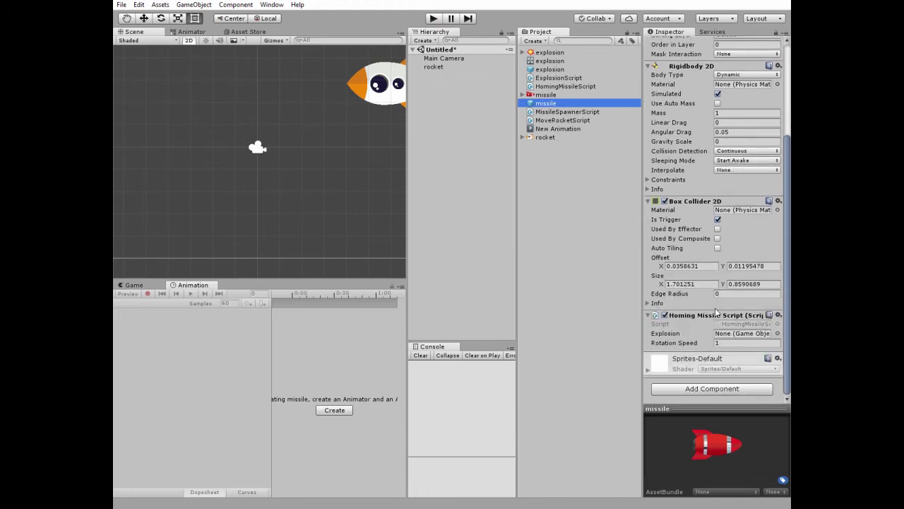
left_click_drag(532, 69, 729, 332)
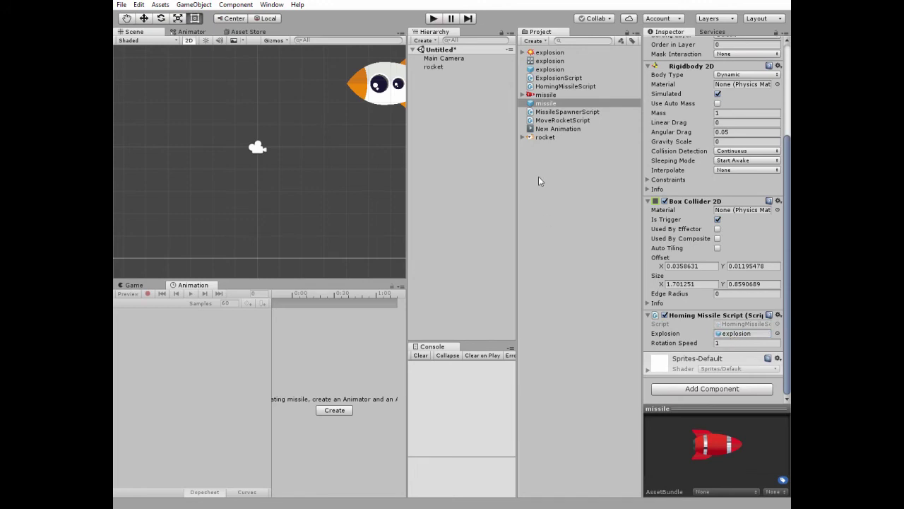
- Show the Game view, inspect the explosion prefab, and open ExplosionScript
key("ctrl+p")
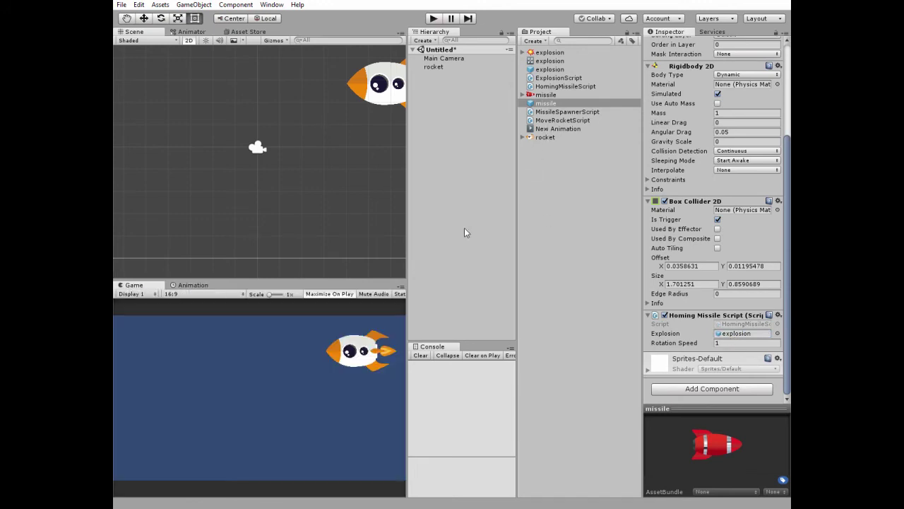
left_click(545, 70)
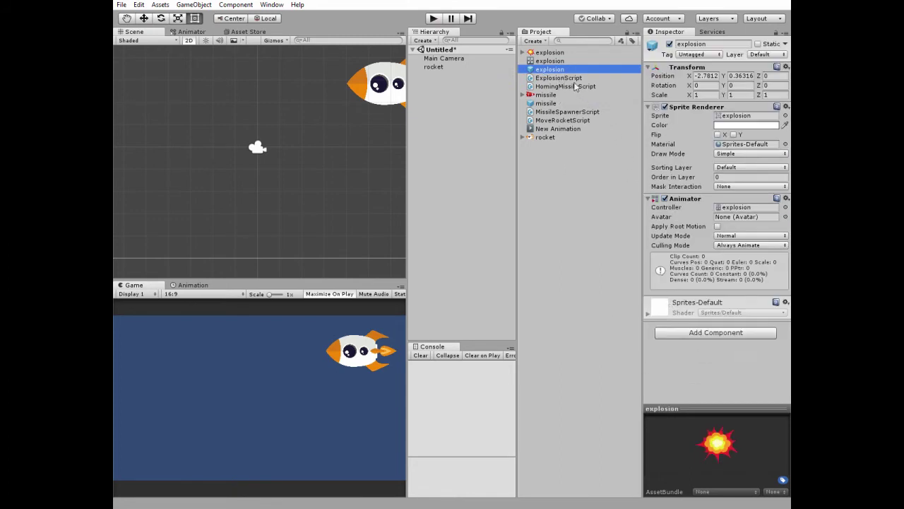
double_click(566, 78)
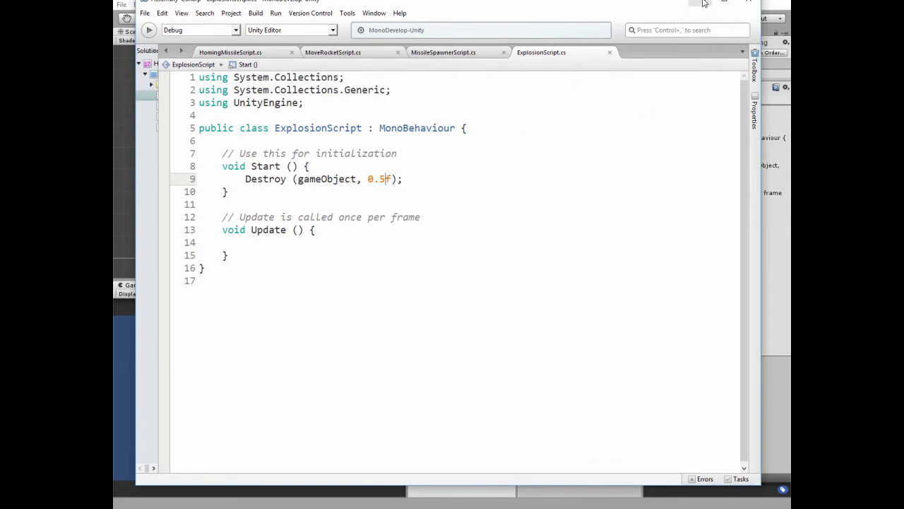
- Return to Unity and attach ExplosionScript to the explosion prefab
left_click(724, 1)
left_click_drag(529, 75, 547, 70)
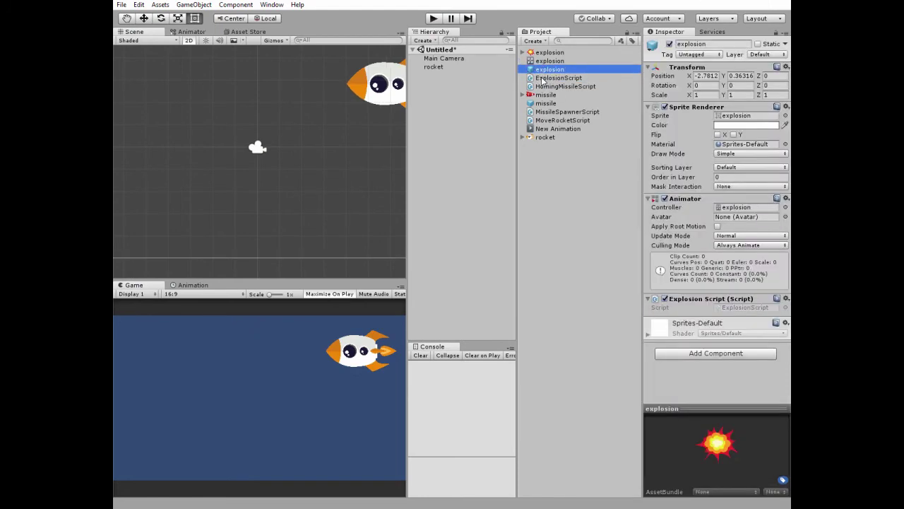
- Add an empty GameObject named MissileSpawner and open MissileSpawnerScript in MonoDevelop
left_click(424, 41)
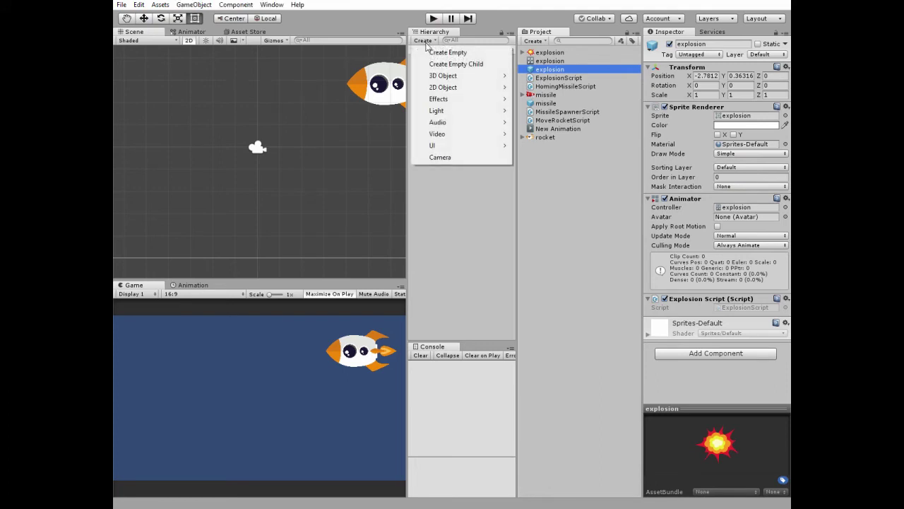
left_click(448, 53)
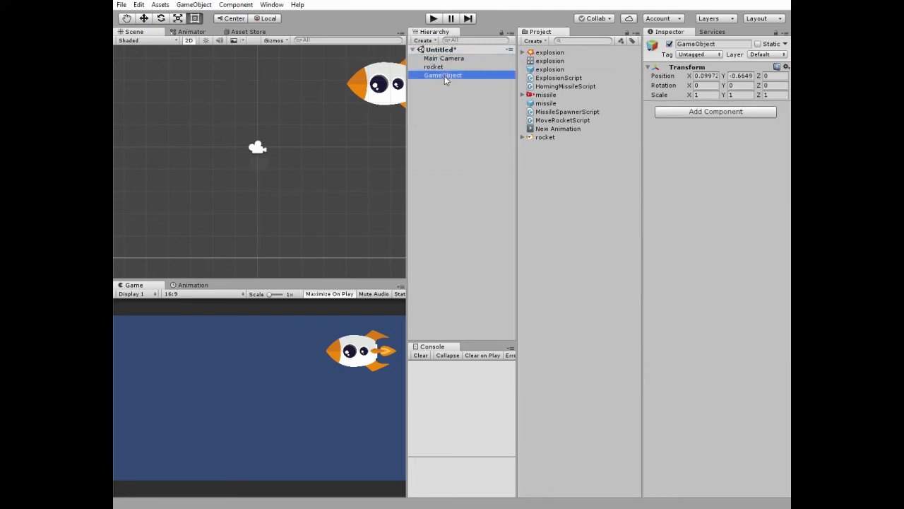
left_click(444, 76)
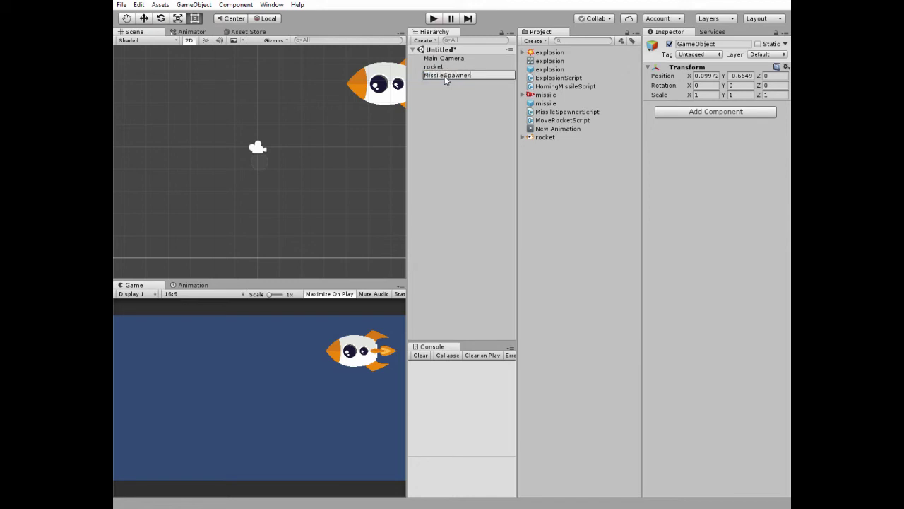
key("Return")
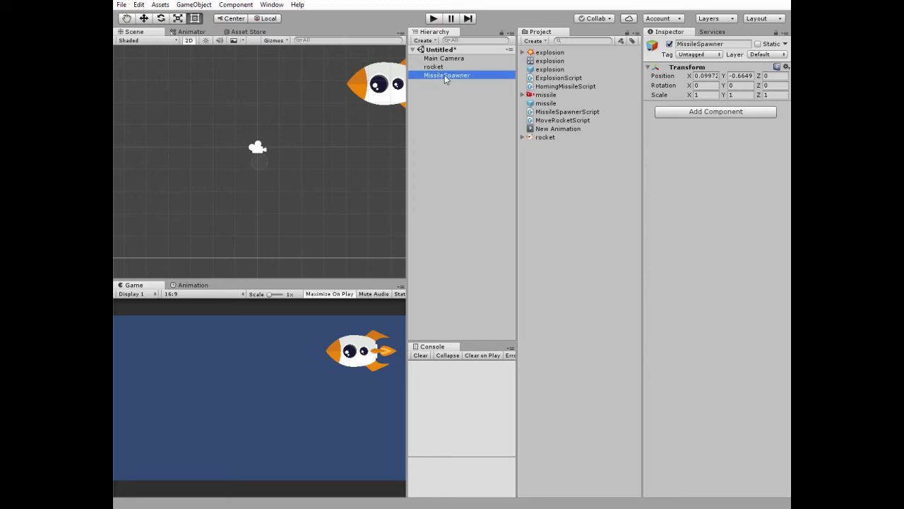
double_click(574, 112)
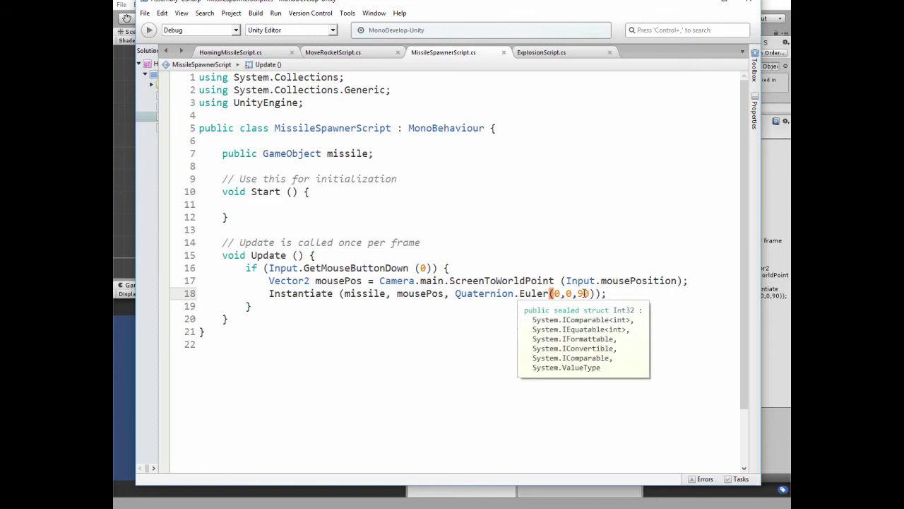
- Attach MissileSpawnerScript to MissileSpawner, assign the missile prefab to its Missile slot, and start Play mode
left_click(701, 4)
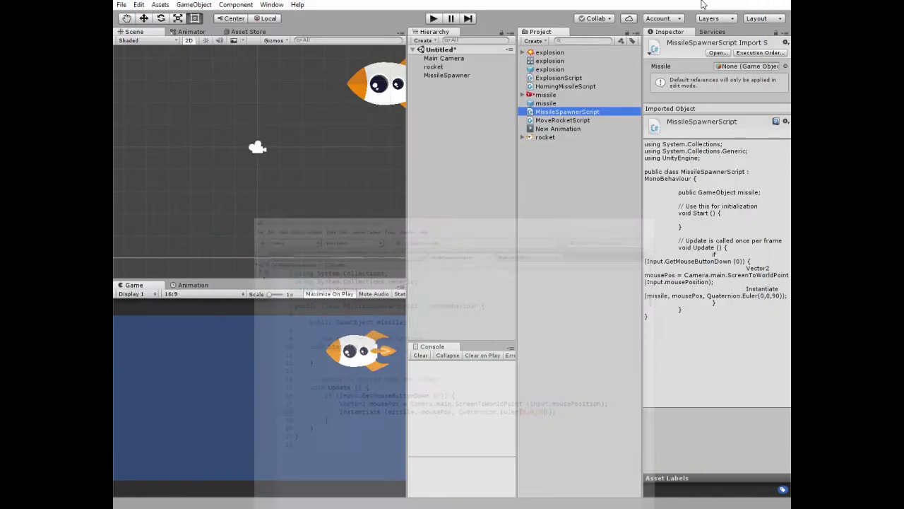
left_click_drag(531, 113, 448, 84)
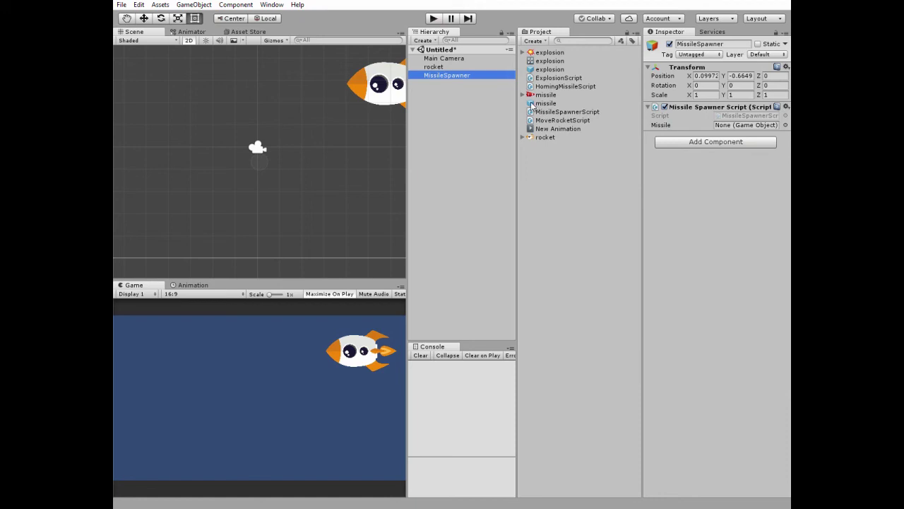
left_click_drag(531, 103, 729, 130)
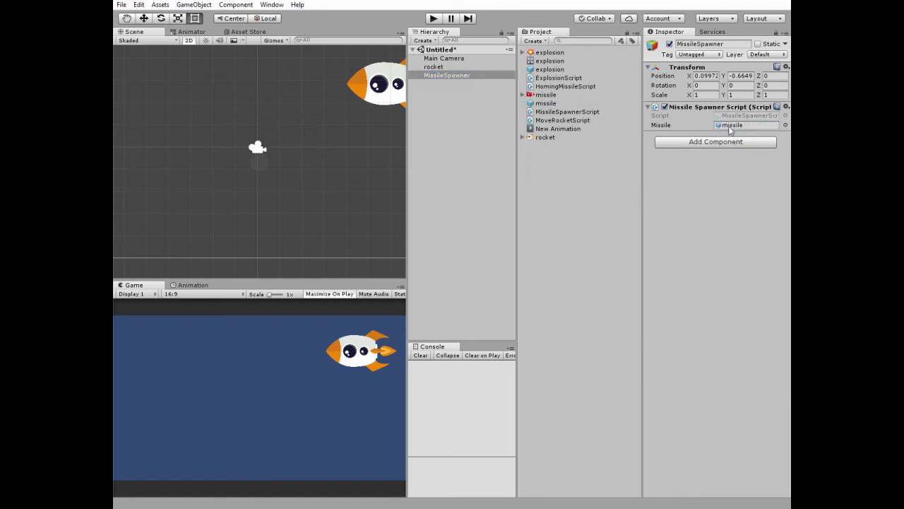
left_click(439, 75)
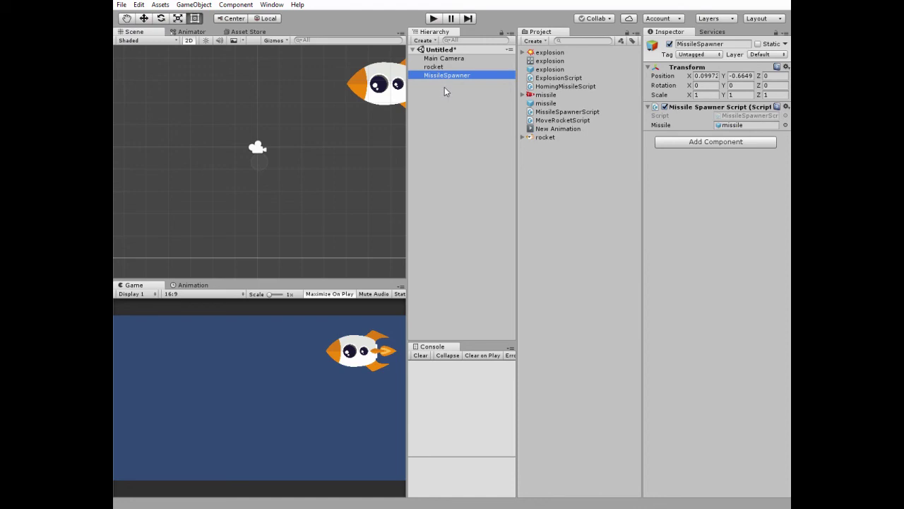
key("ctrl+p")
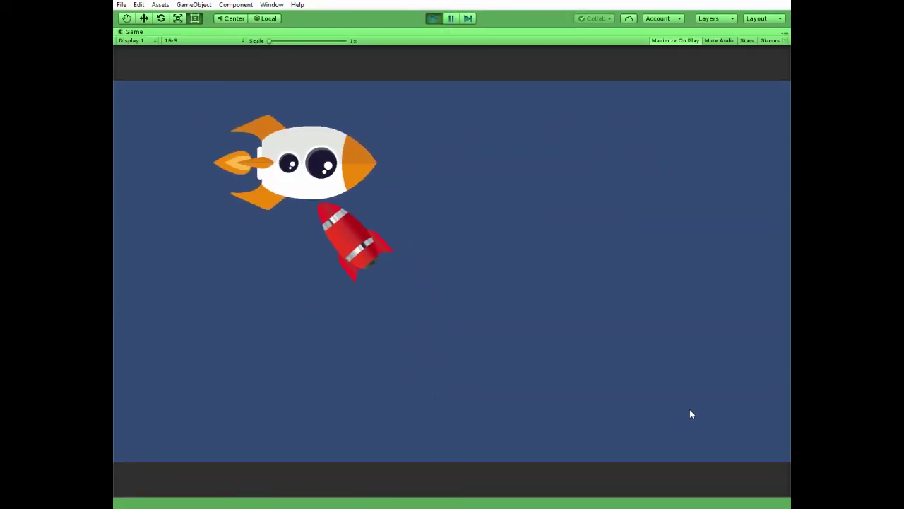
- Spawn thirteen missiles along the bottom of the Game view, alternating left and right, to chase the rocket
left_click(273, 397)
left_click(726, 404)
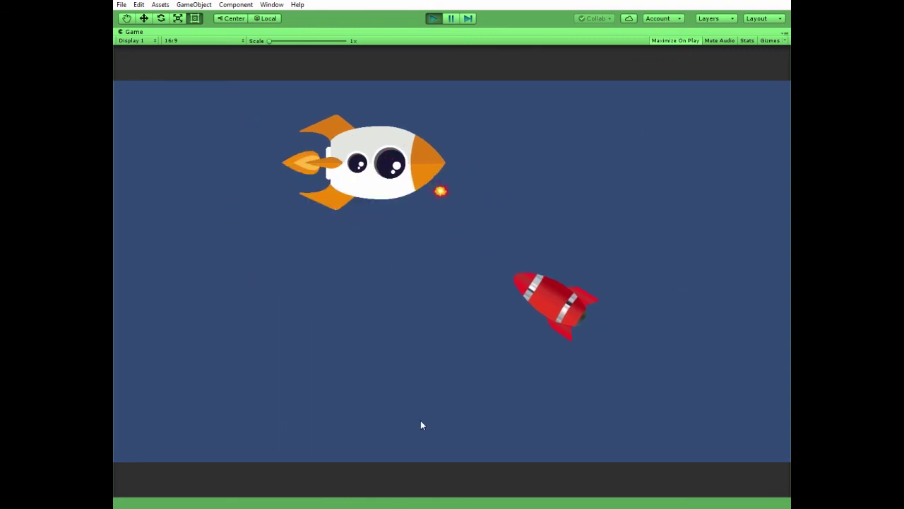
left_click(205, 396)
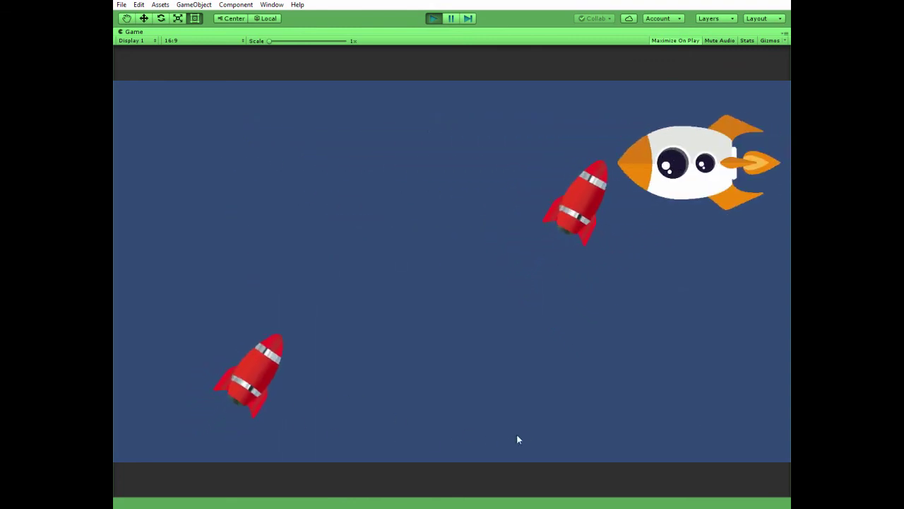
left_click(597, 397)
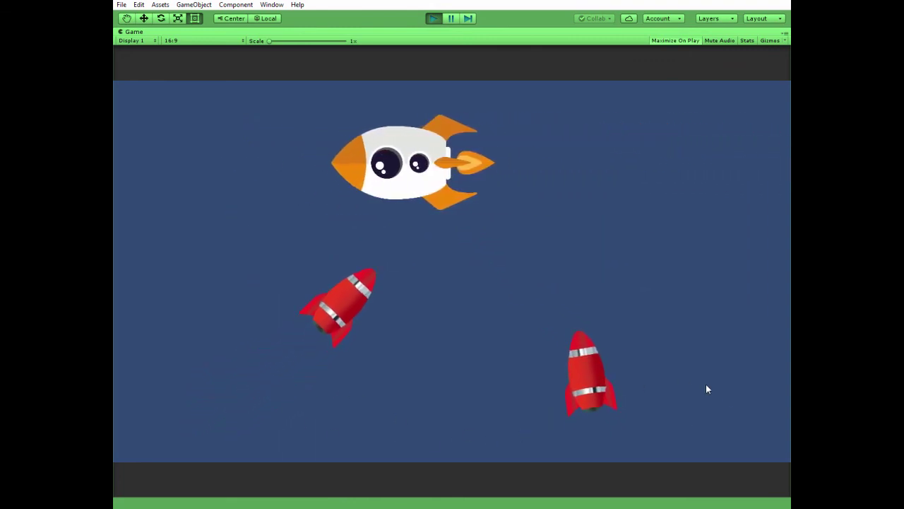
left_click(750, 403)
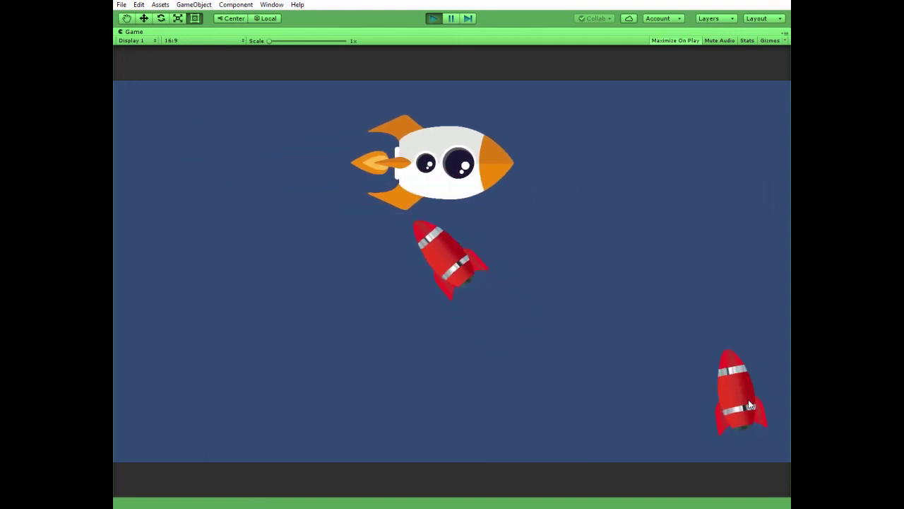
left_click(235, 380)
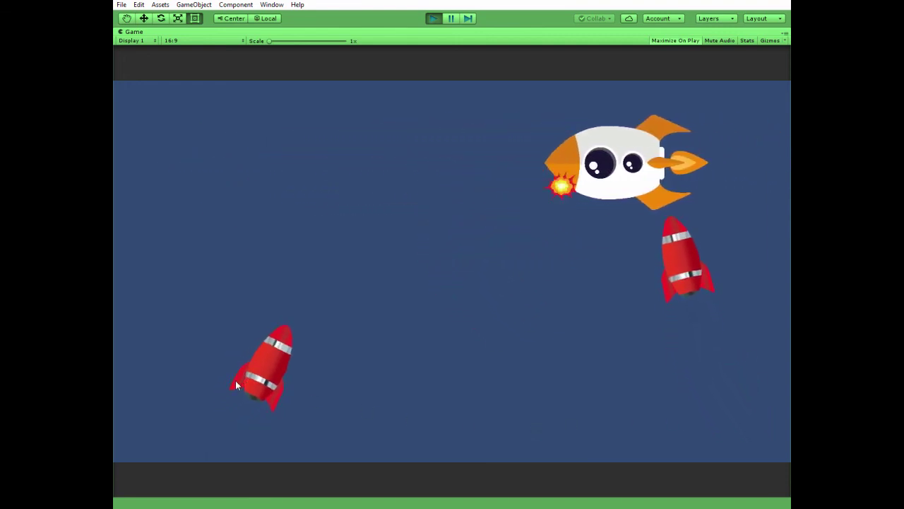
left_click(539, 389)
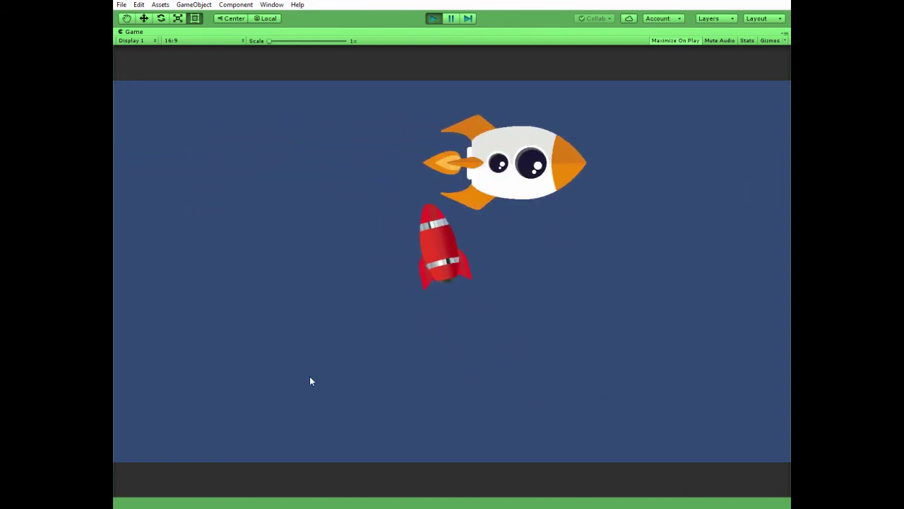
left_click(226, 381)
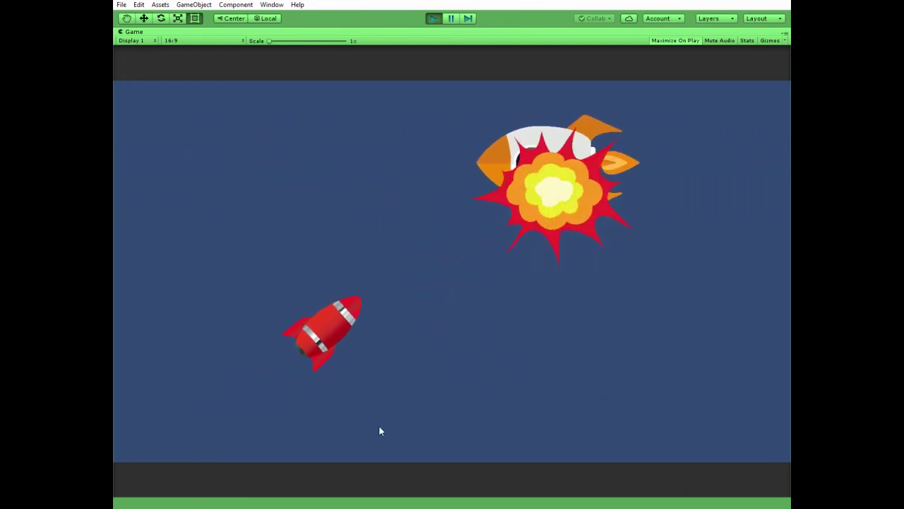
left_click(724, 367)
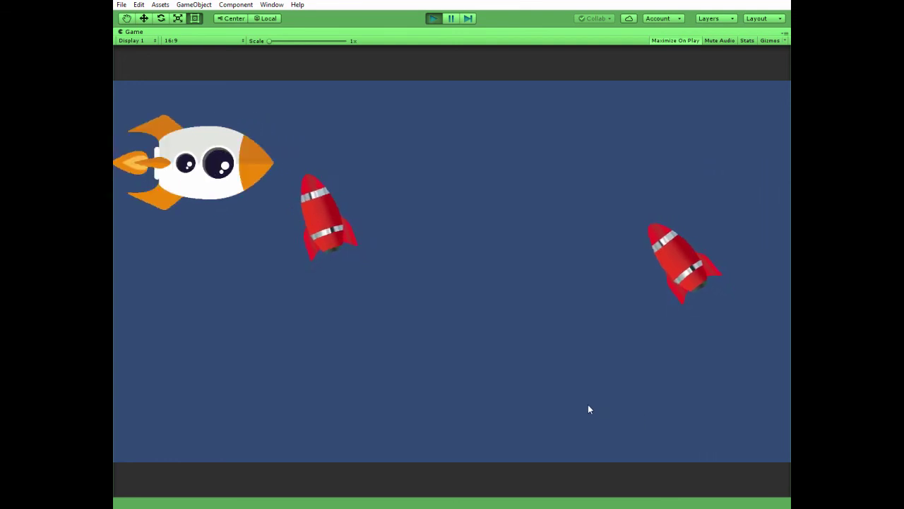
left_click(218, 417)
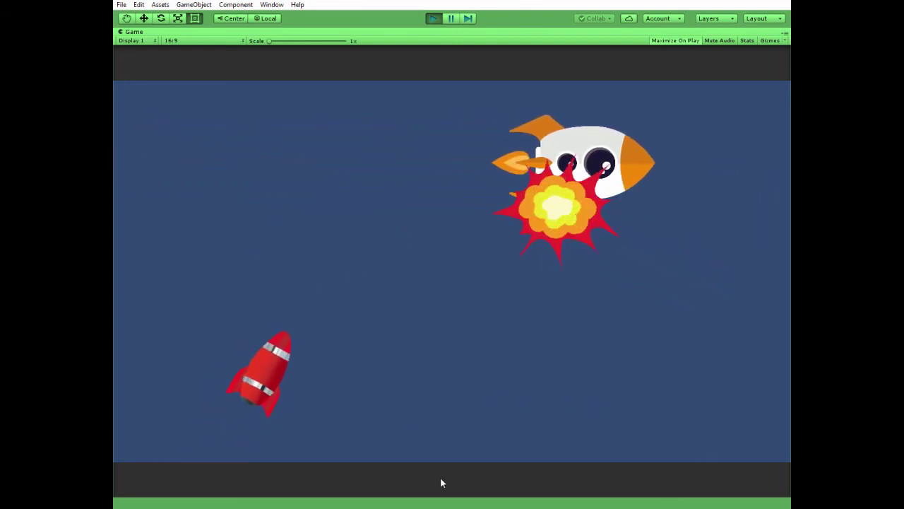
left_click(648, 409)
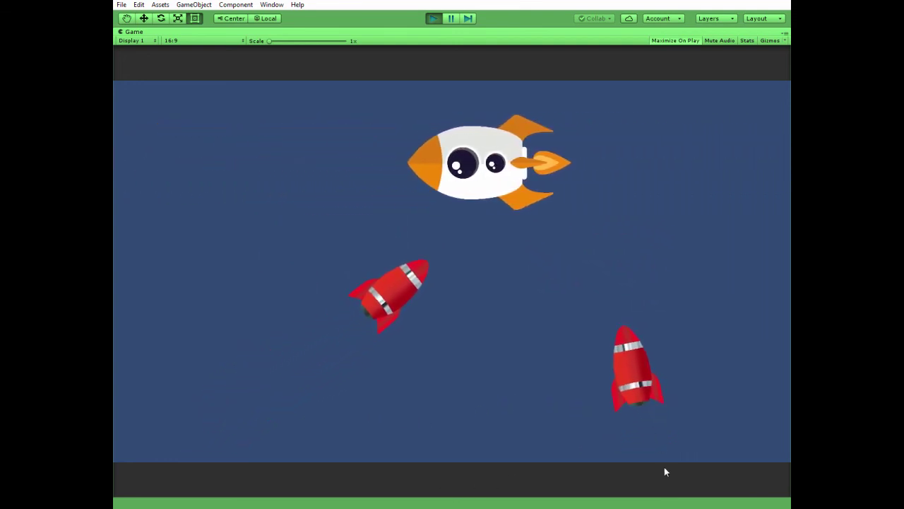
left_click(306, 420)
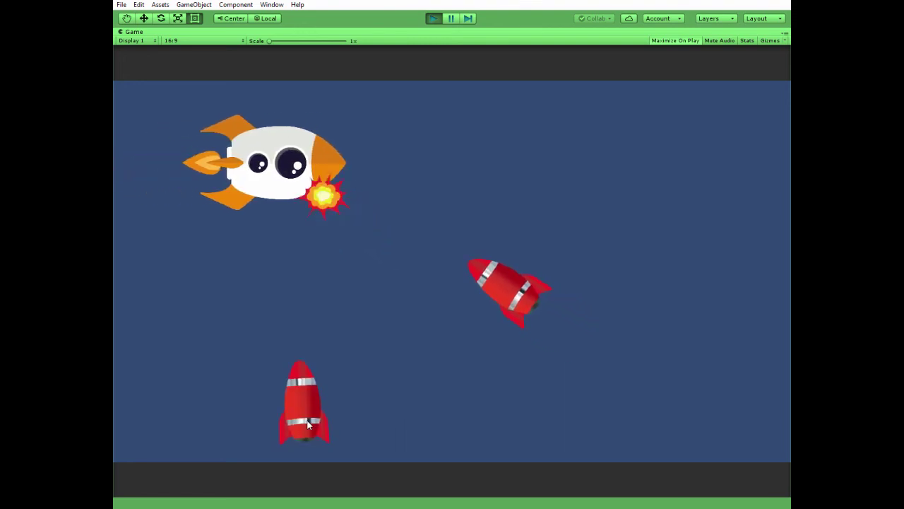
left_click(674, 408)
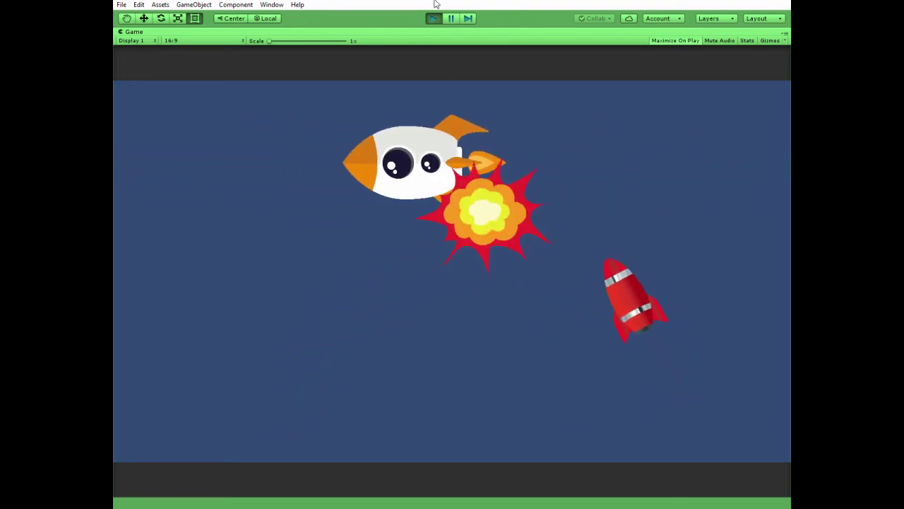